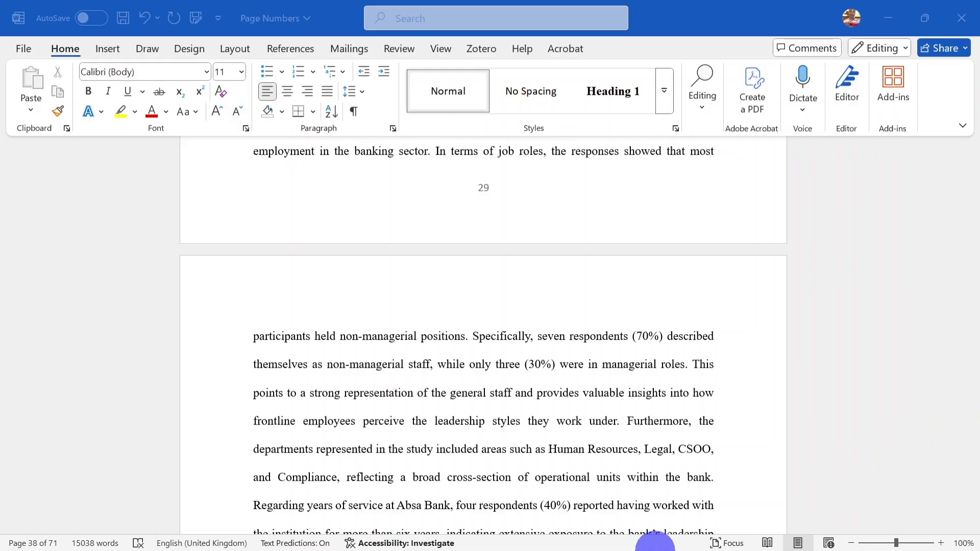
# - Switch to the Word document and insert a caption with the Table label above the age and gender table before section 4.2
pyautogui.moveTo(587, 541)
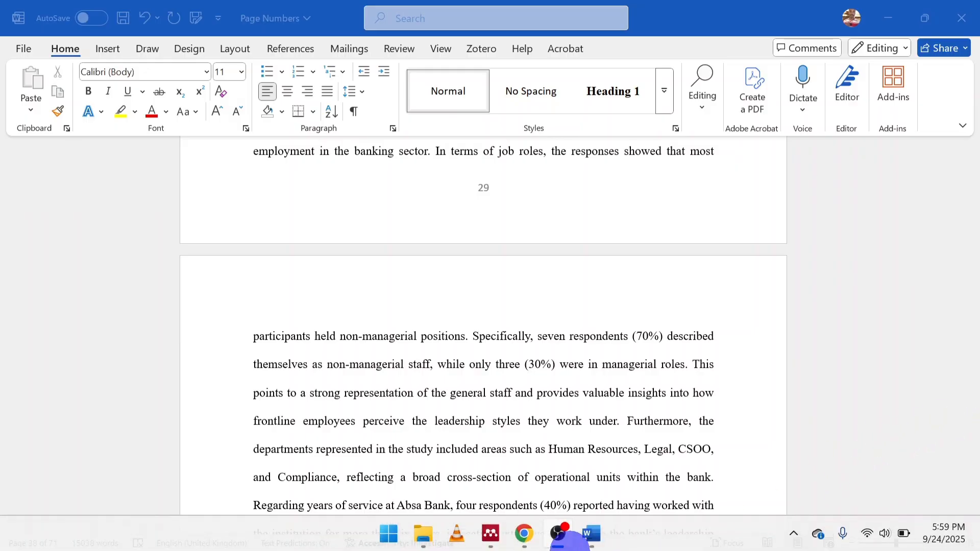
pyautogui.click(591, 534)
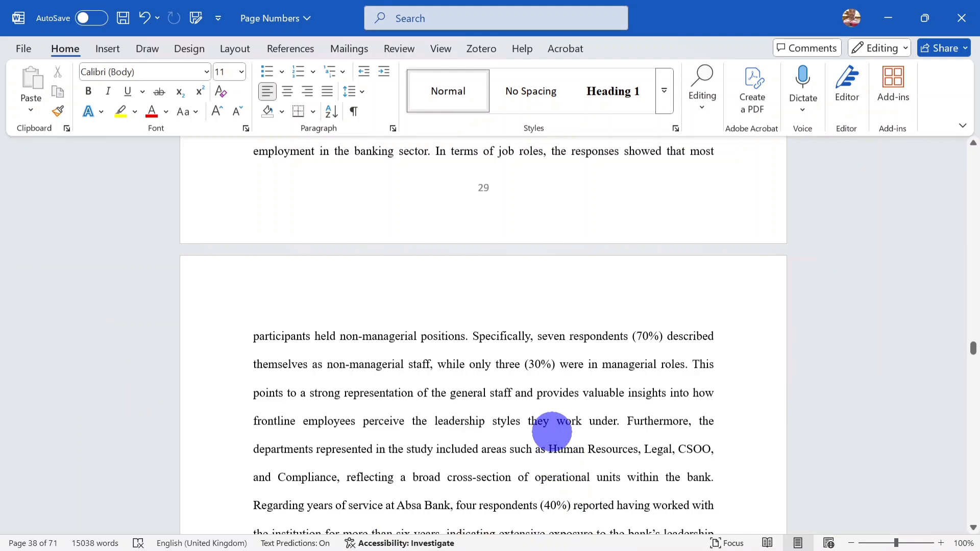
pyautogui.scroll(3, 554, 438)
pyautogui.scroll(-3, 552, 390)
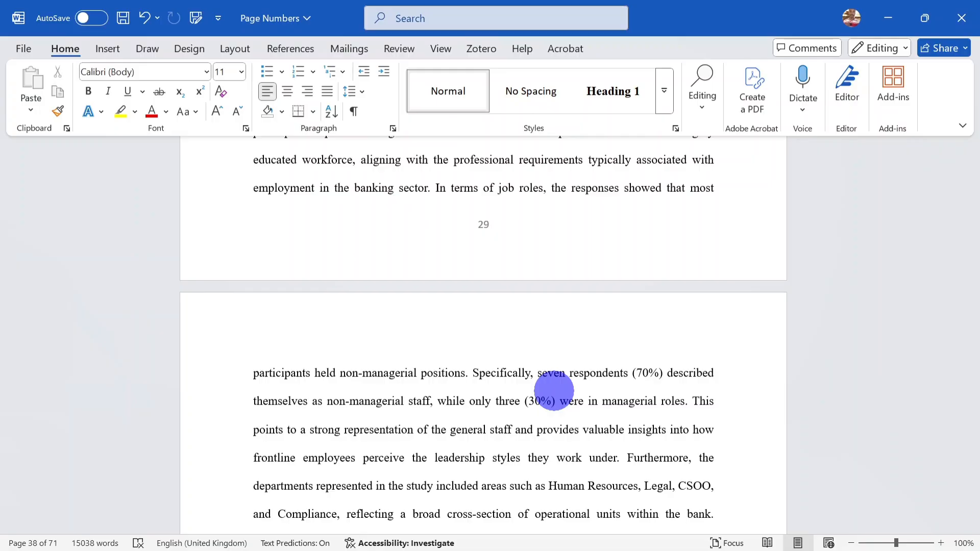
pyautogui.scroll(-3, 554, 391)
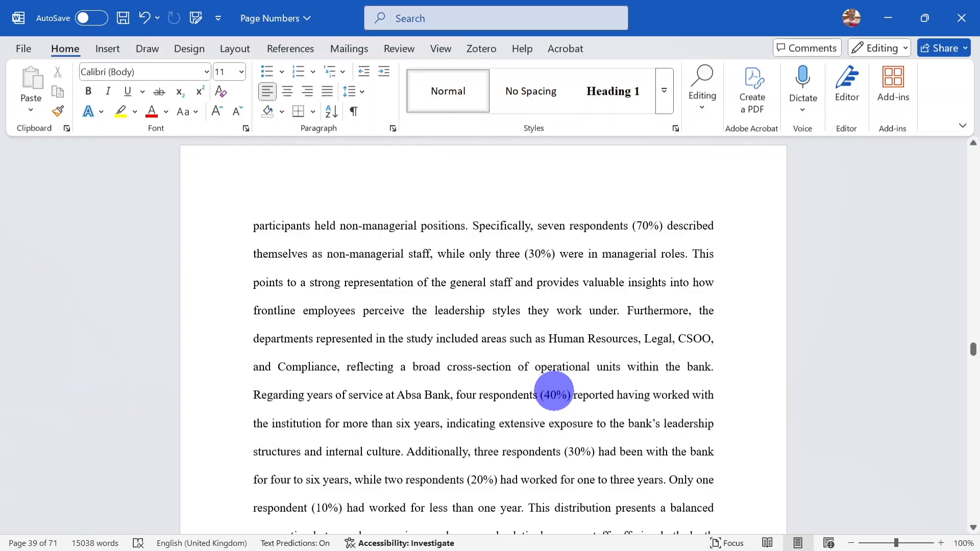
pyautogui.scroll(-3, 554, 392)
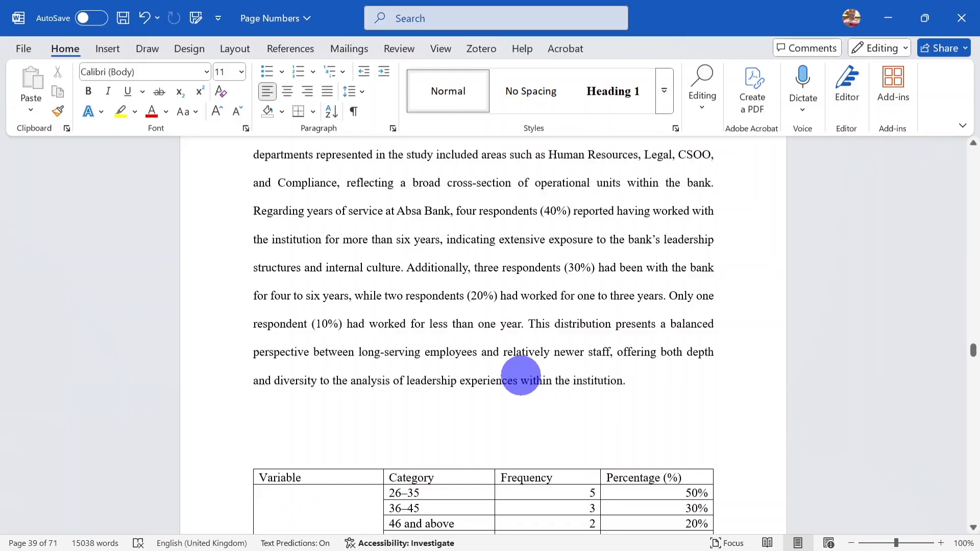
pyautogui.scroll(-2, 519, 376)
pyautogui.scroll(-1, 300, 340)
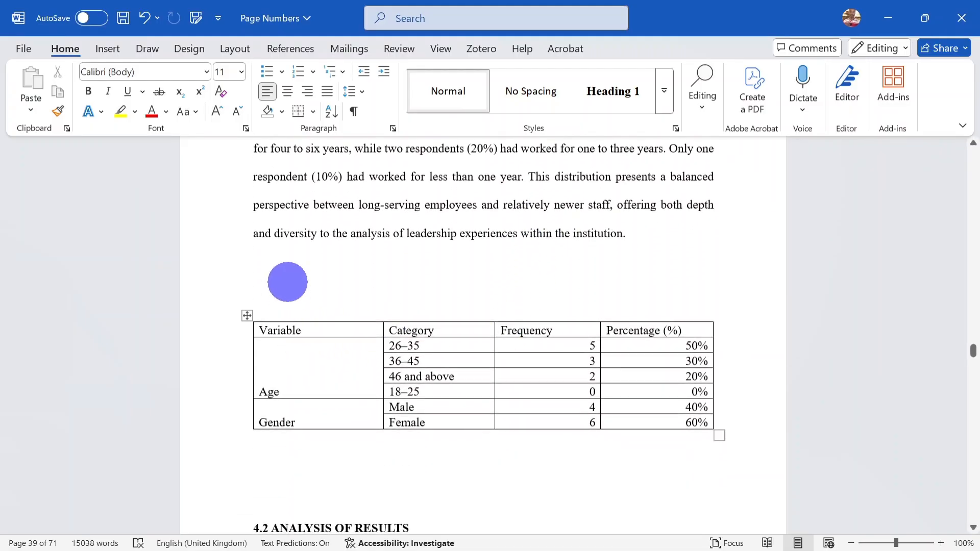
pyautogui.click(304, 304)
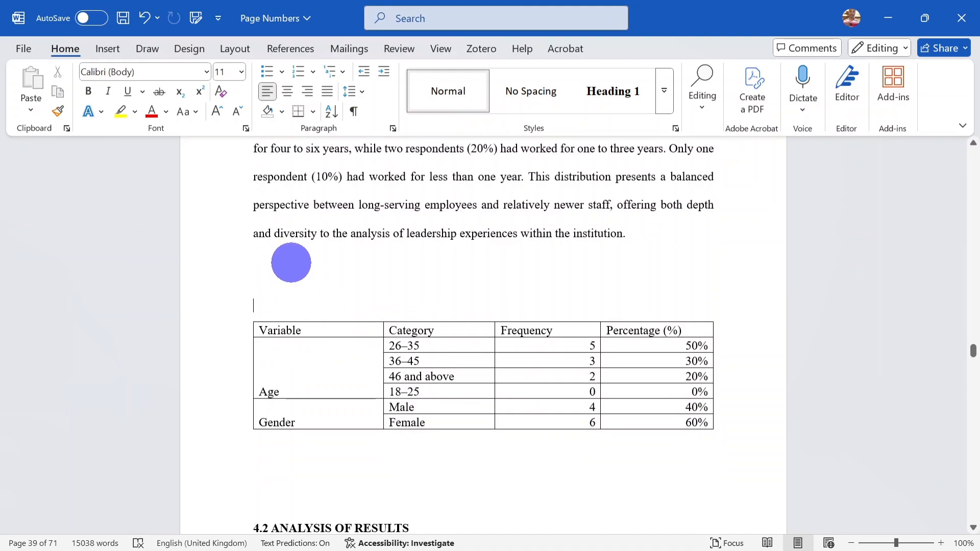
pyautogui.click(298, 50)
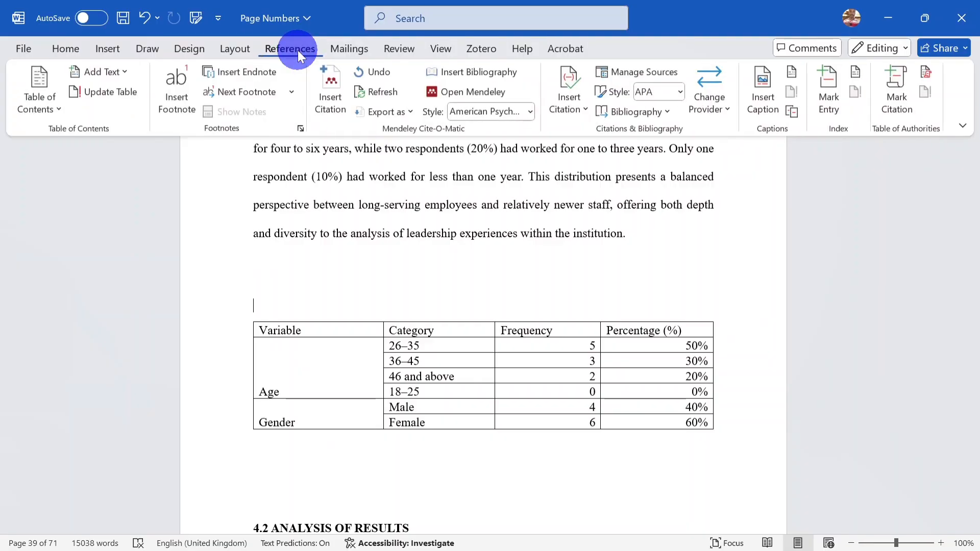
pyautogui.click(761, 81)
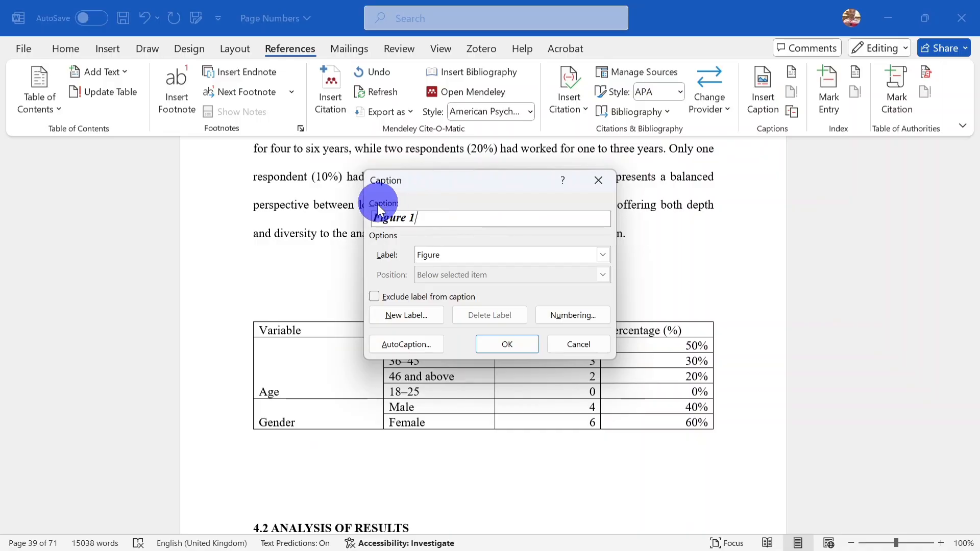
pyautogui.click(442, 218)
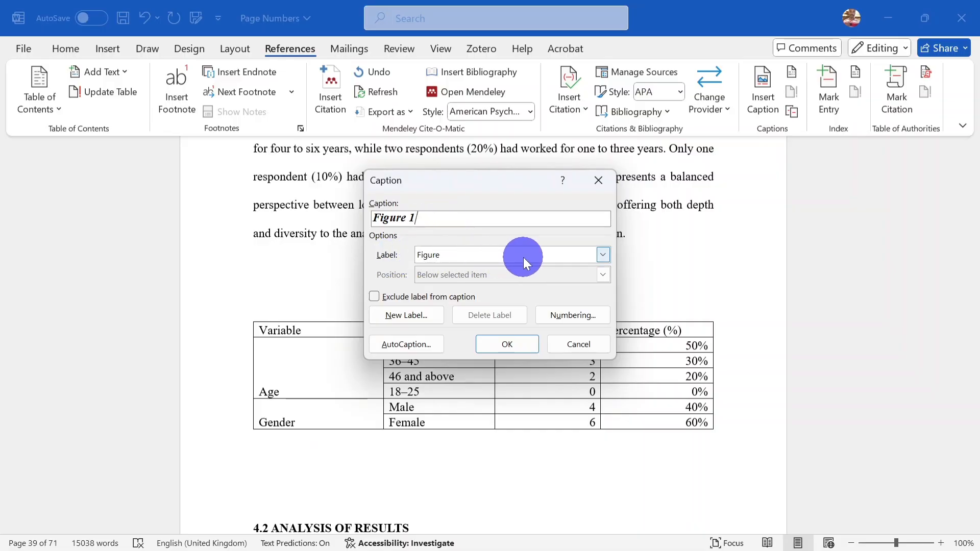
pyautogui.click(605, 255)
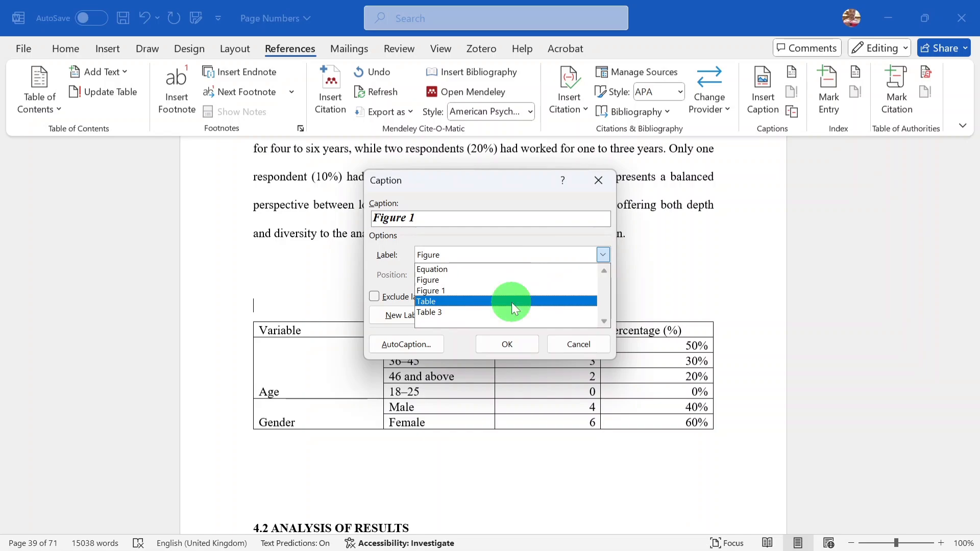
pyautogui.click(512, 302)
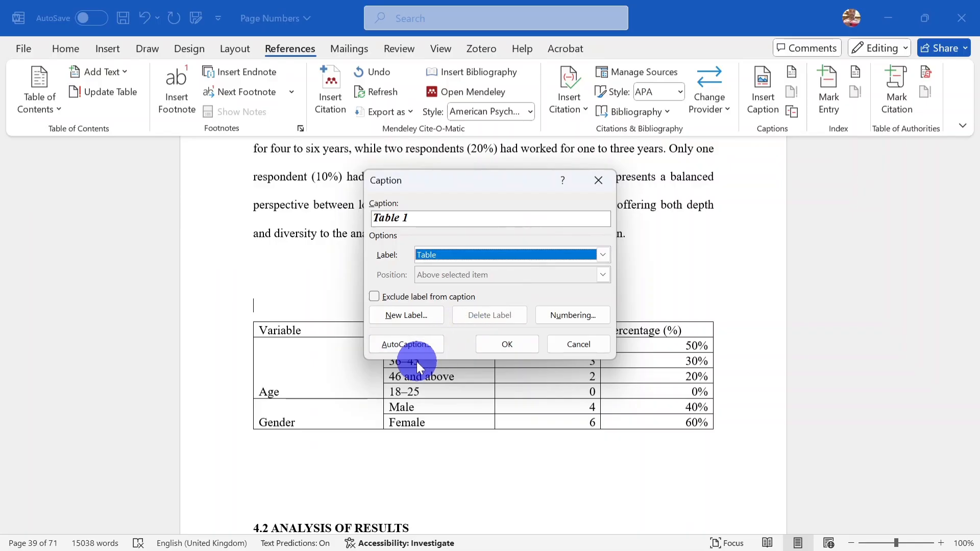
pyautogui.click(516, 345)
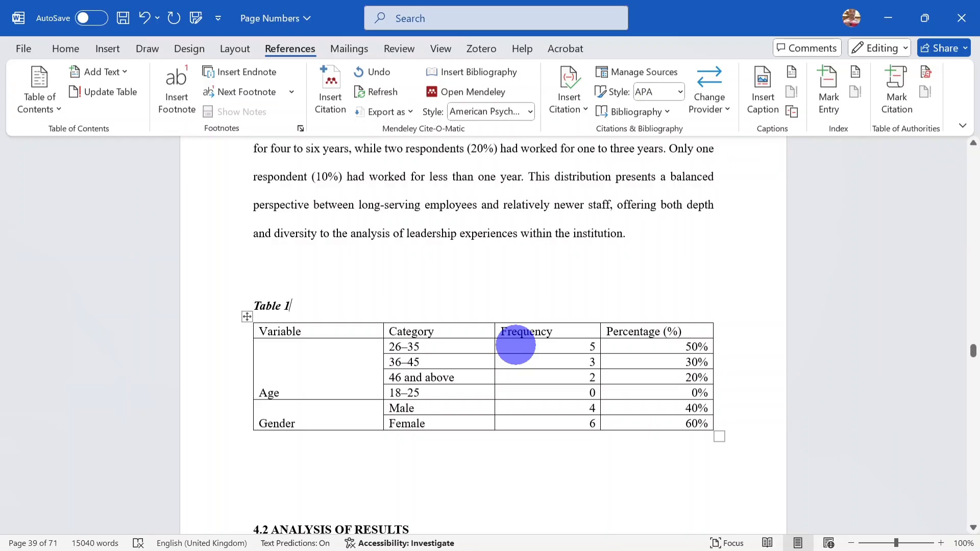
# - Complete the caption of the first table so it reads "Table 1: Age and Gender"
pyautogui.write(':')
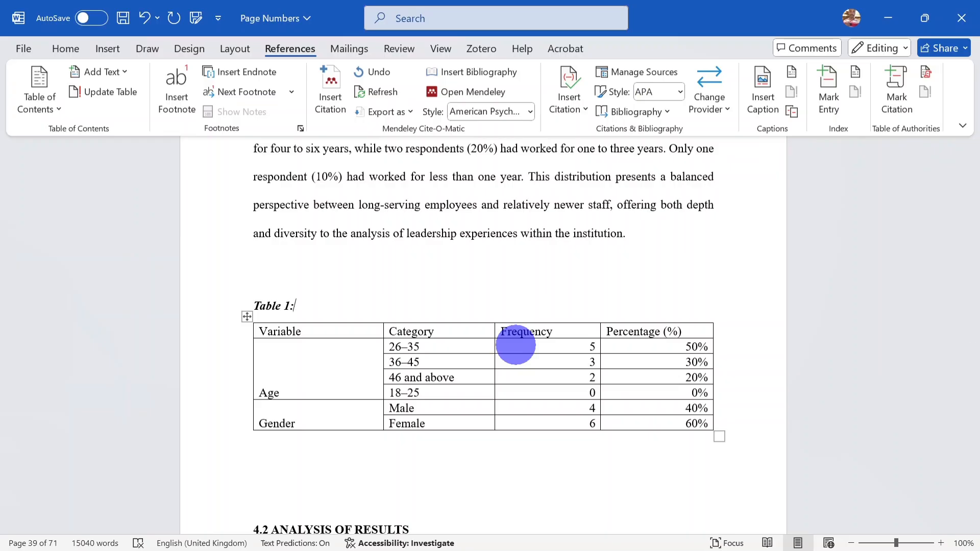
pyautogui.write(' De')
pyautogui.press('BackSpace')
pyautogui.press('BackSpace')
pyautogui.write('Age and')
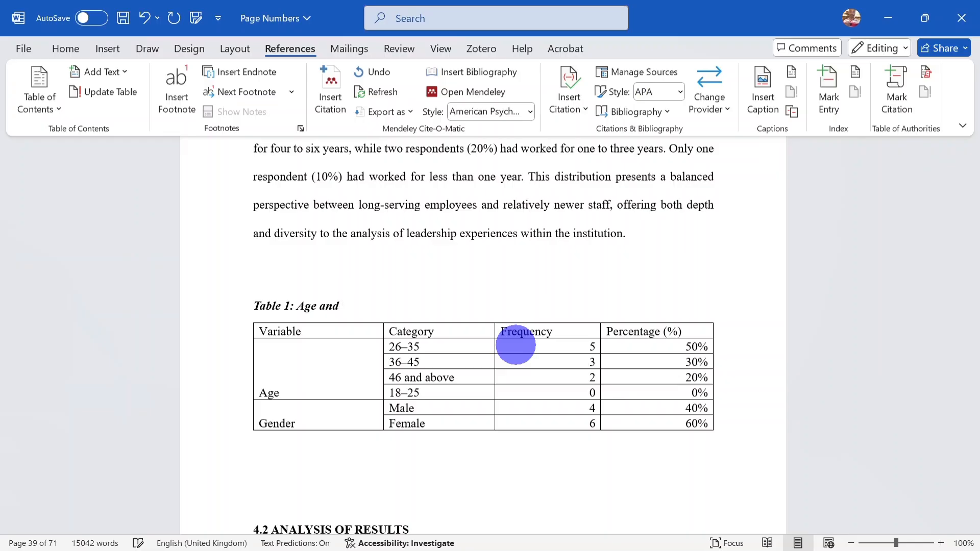
pyautogui.write(' Gender')
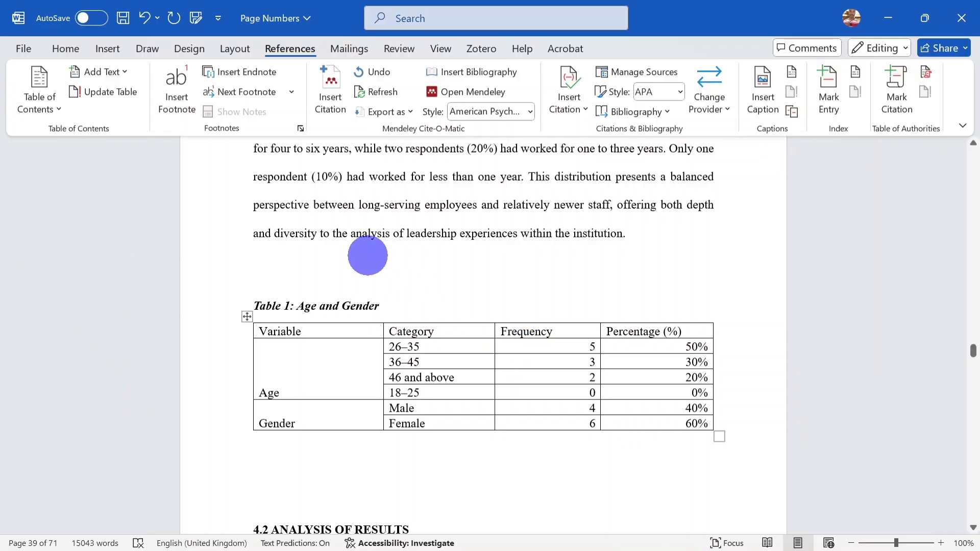
pyautogui.click(59, 45)
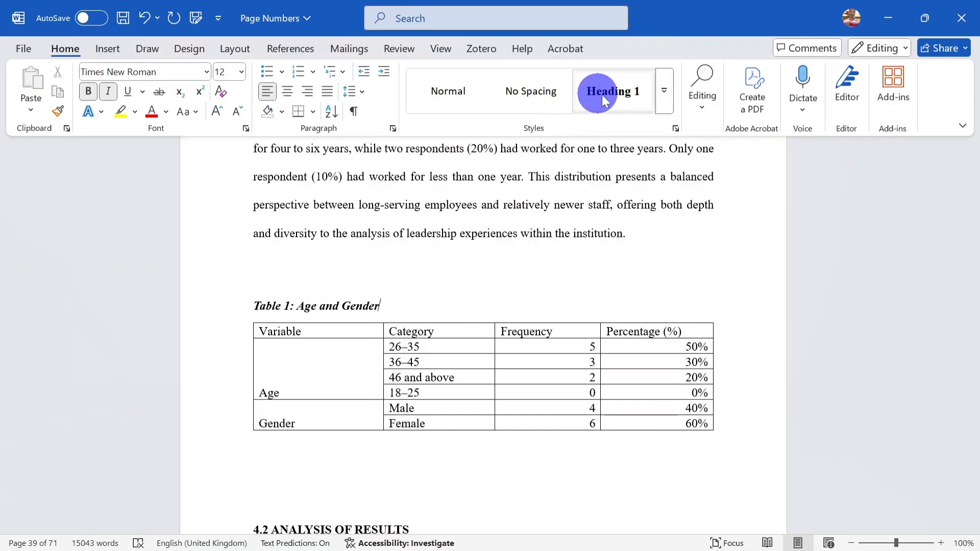
pyautogui.click(666, 93)
pyautogui.click(665, 94)
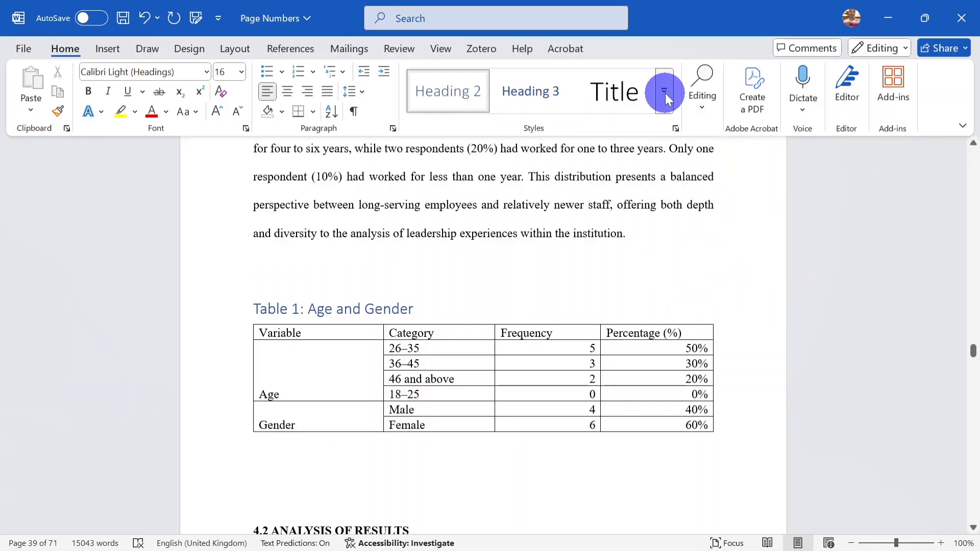
pyautogui.hotkey('ctrl', 'z')
# - Modify the Caption style, choosing Automatic as its font colour, and apply the style settings
pyautogui.click(666, 93)
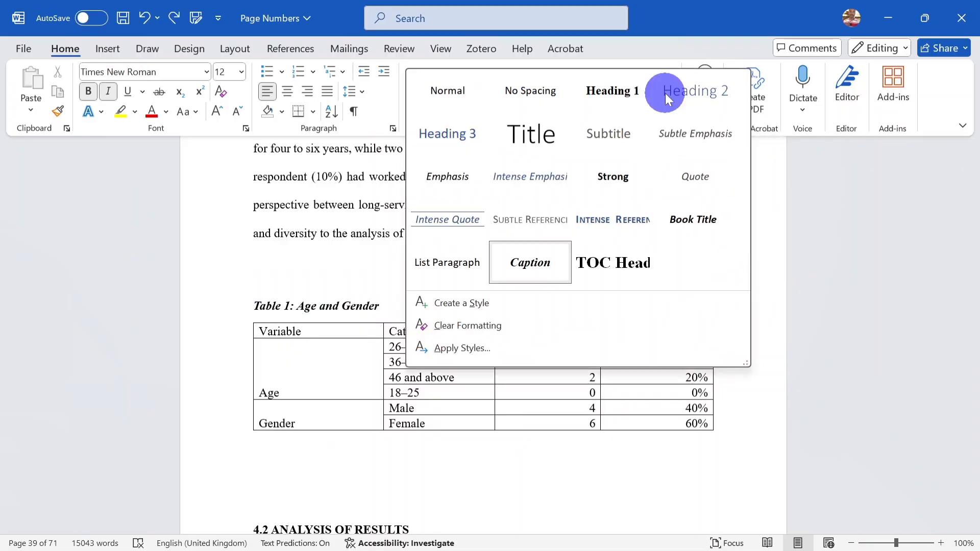
pyautogui.rightClick(532, 262)
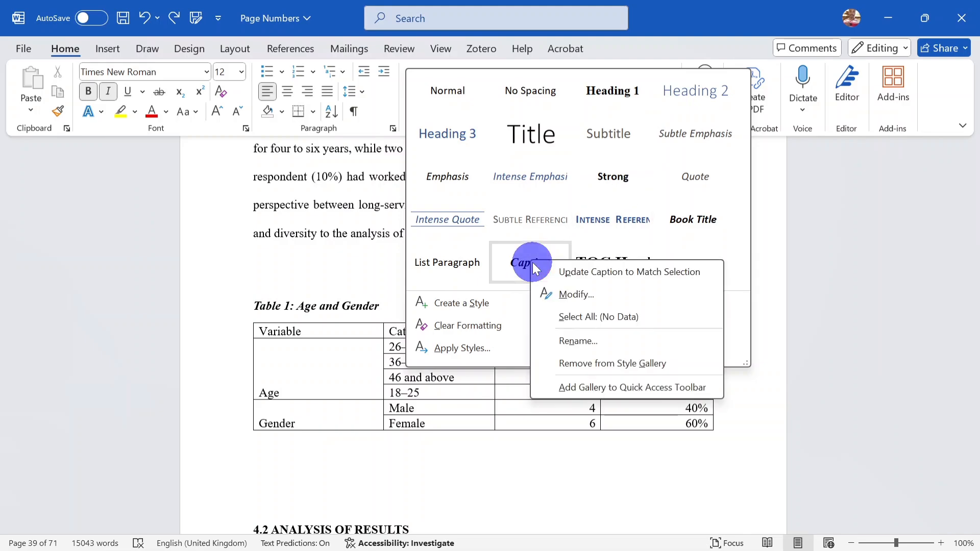
pyautogui.click(560, 289)
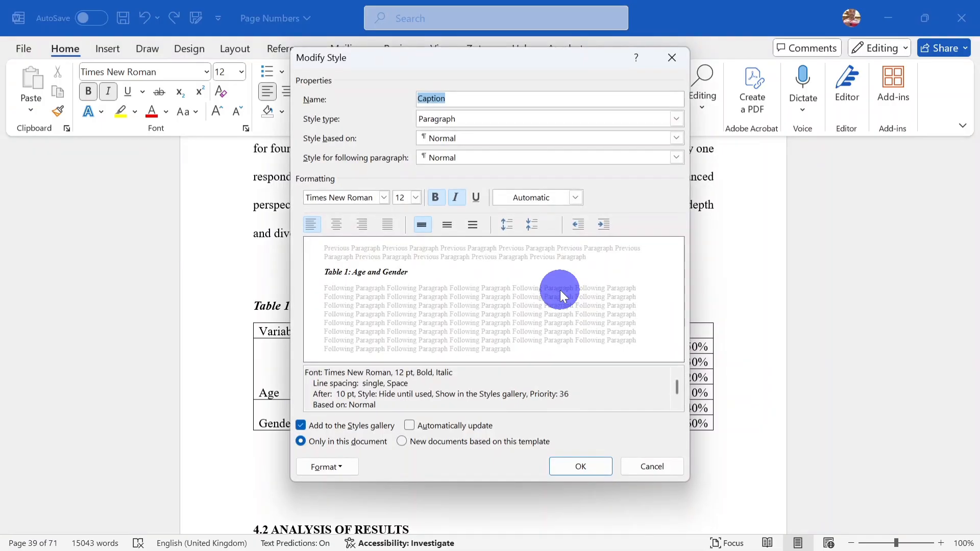
pyautogui.click(576, 198)
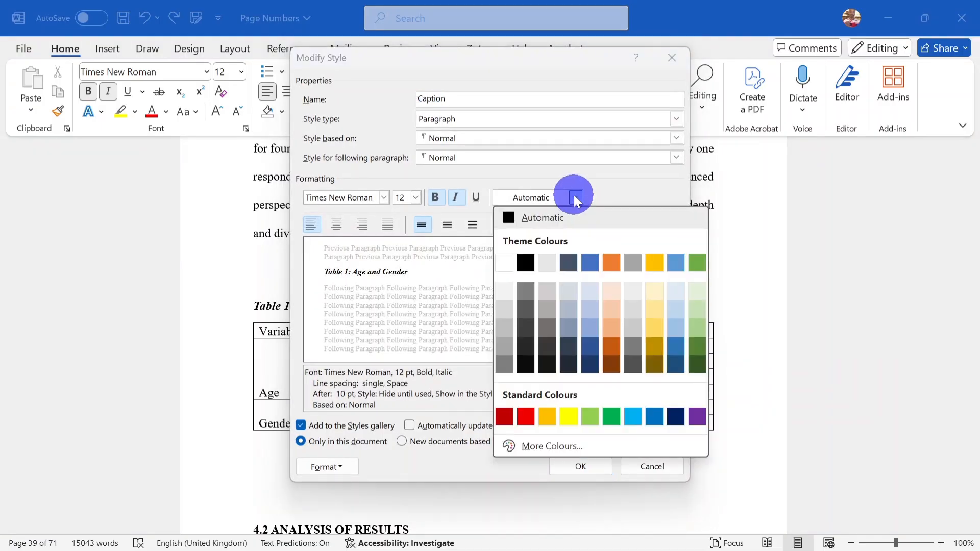
pyautogui.click(561, 220)
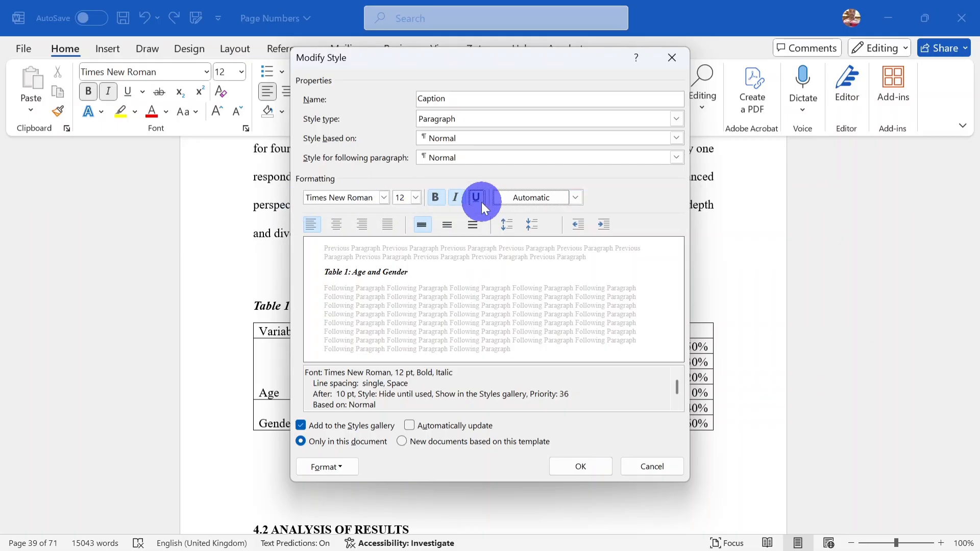
pyautogui.moveTo(485, 95); pyautogui.dragTo(408, 96)
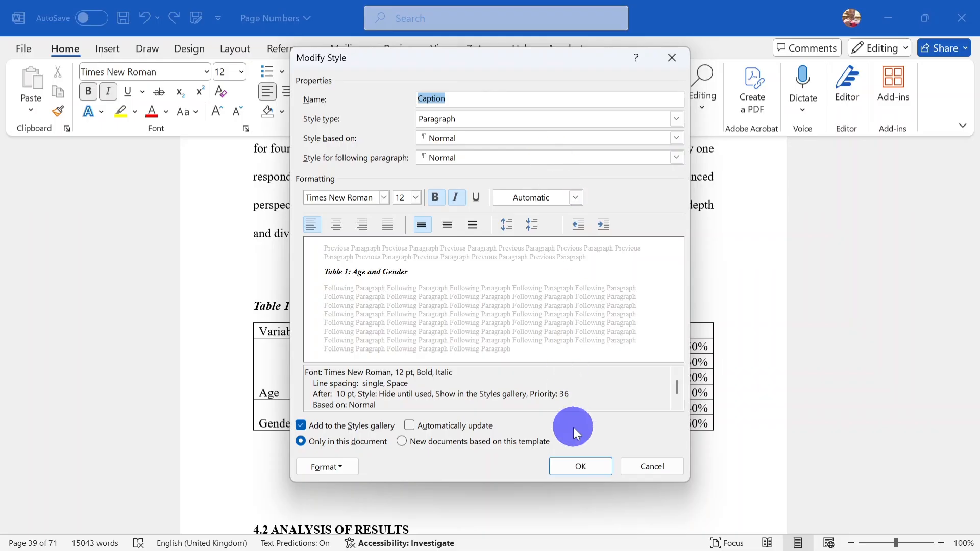
pyautogui.click(581, 465)
# - Insert a caption with the Table label above the education level and position table before section 4.2.1
pyautogui.scroll(-5, 577, 453)
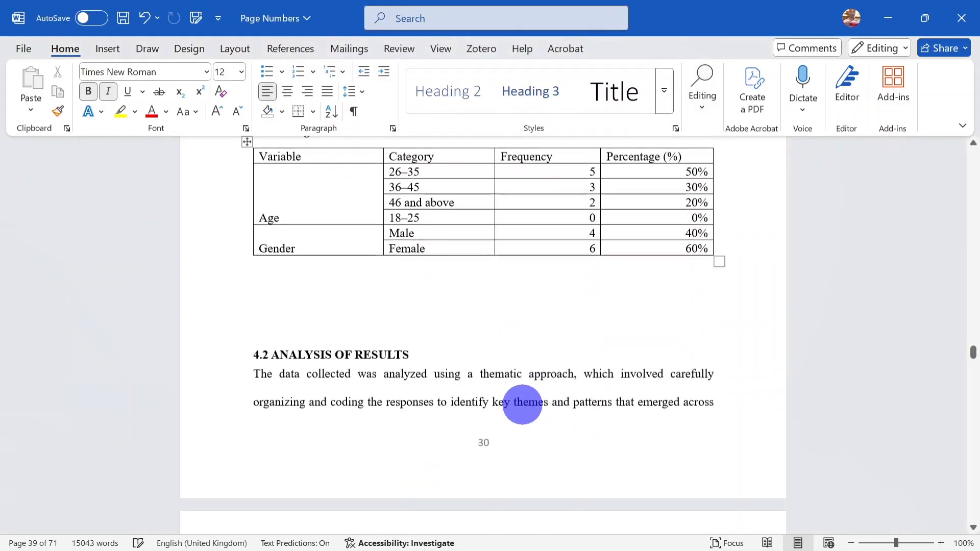
pyautogui.scroll(5, 522, 405)
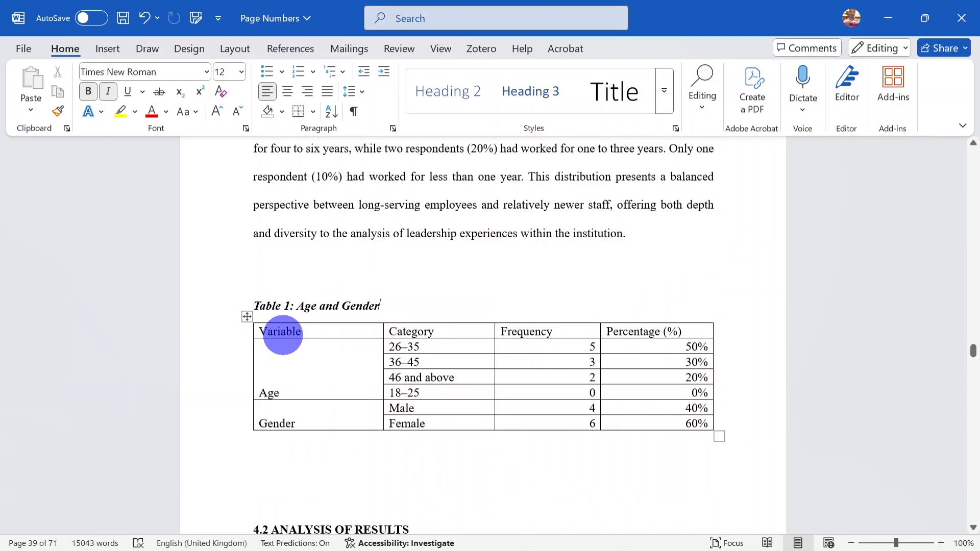
pyautogui.scroll(-20, 283, 335)
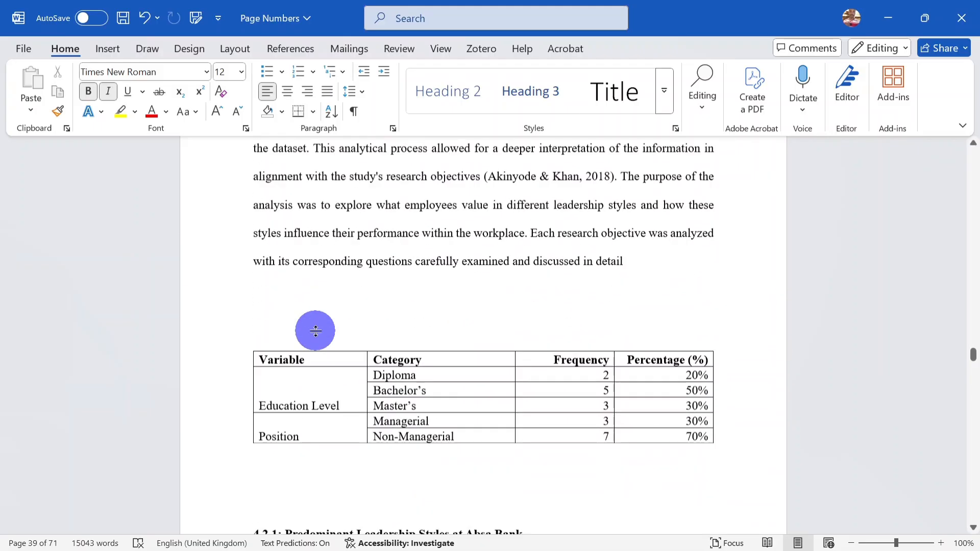
pyautogui.click(298, 259)
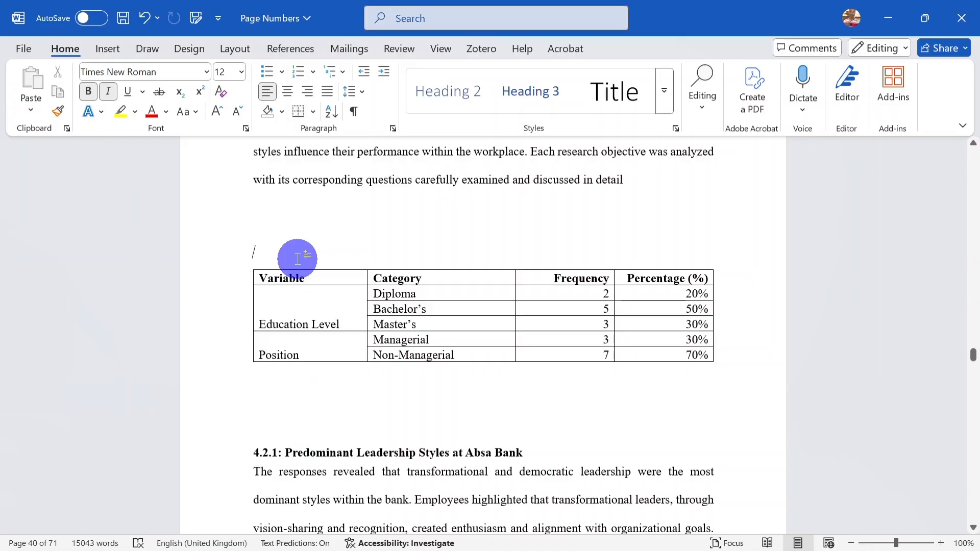
pyautogui.hotkey('ctrl', 'i')
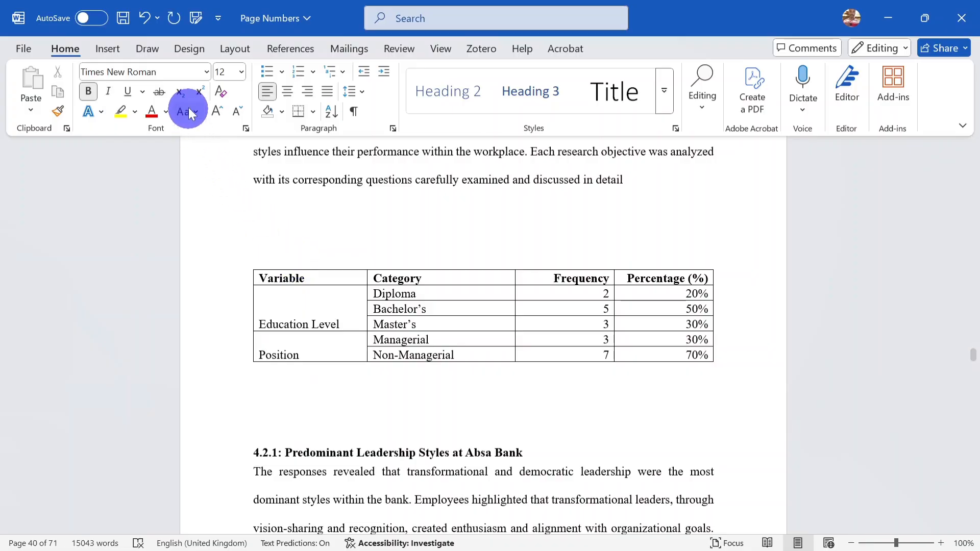
pyautogui.click(278, 52)
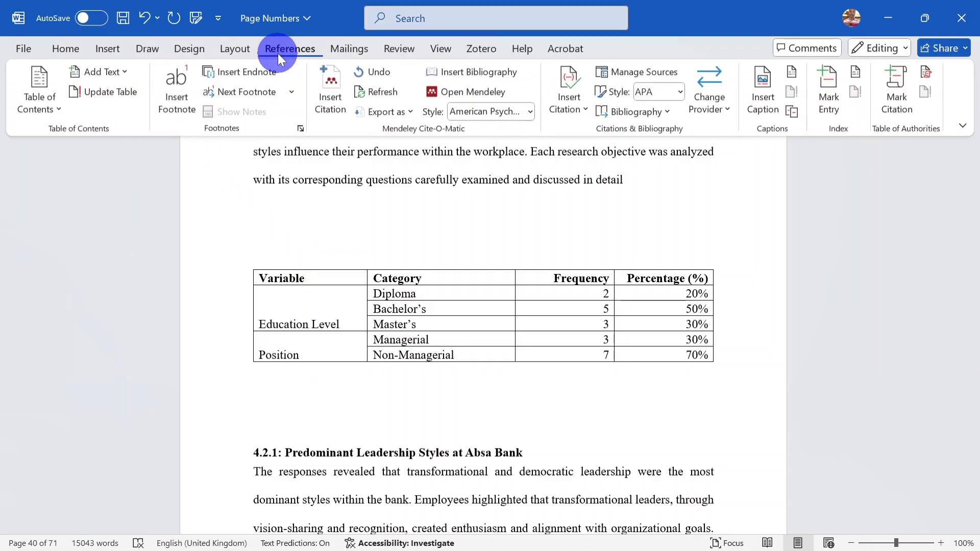
pyautogui.click(775, 84)
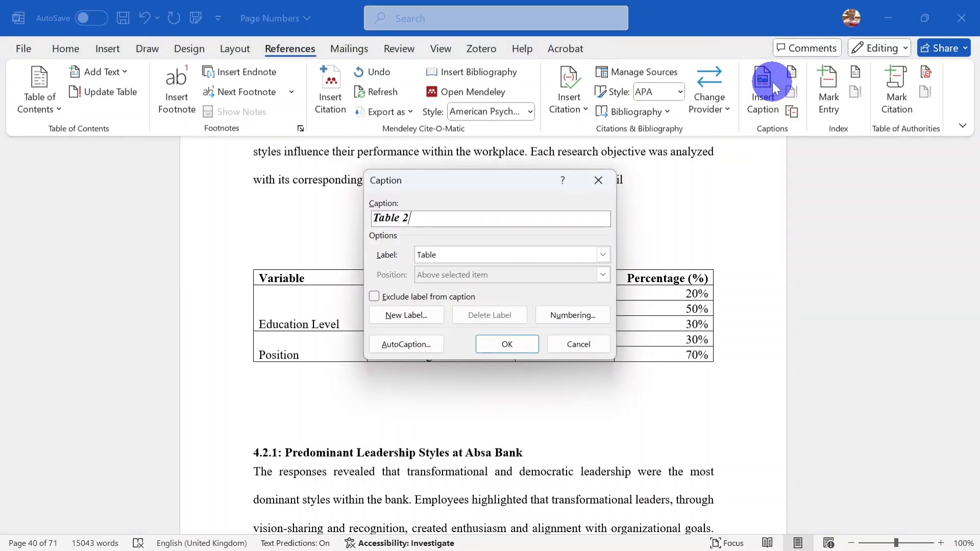
pyautogui.click(518, 344)
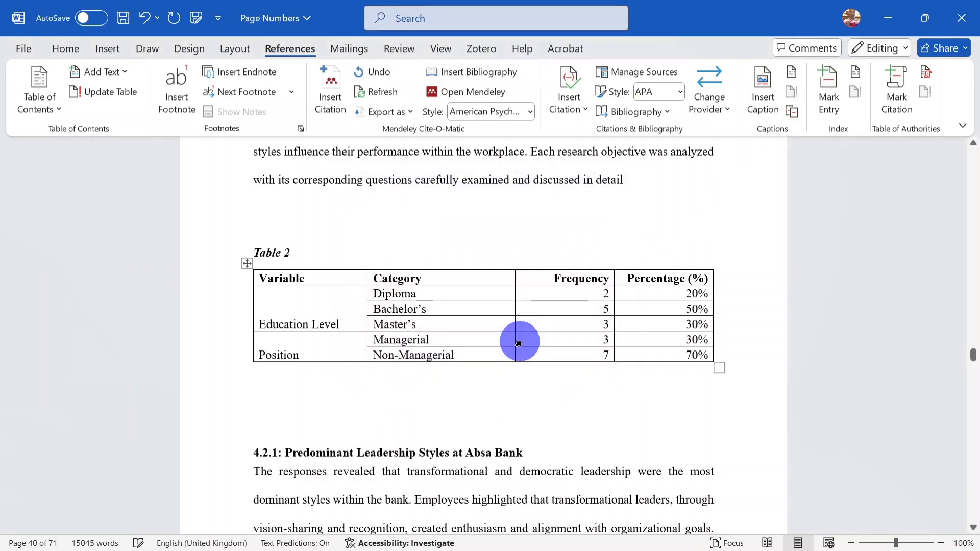
# - Complete the caption of the second table so it reads "Table 2: Educational and Position"
pyautogui.write(':')
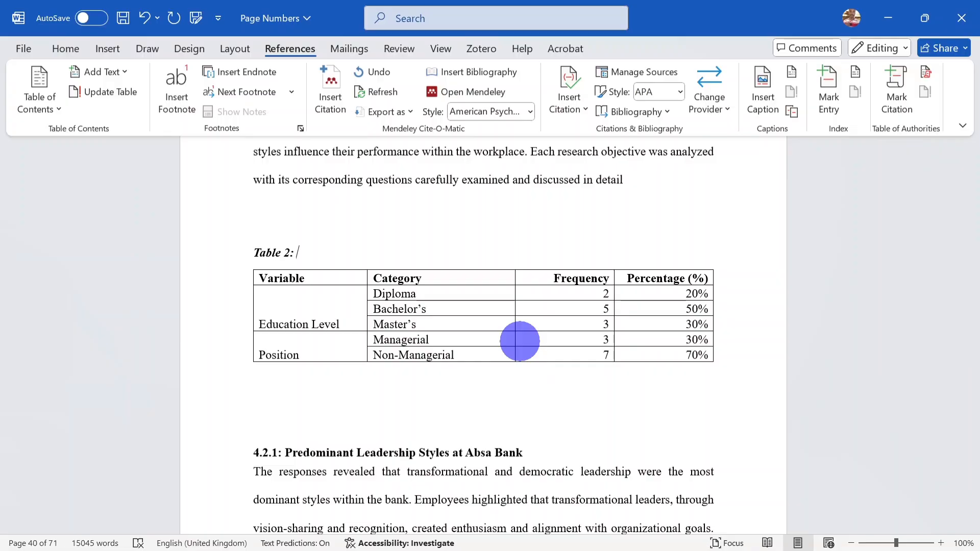
pyautogui.write(' Educational and')
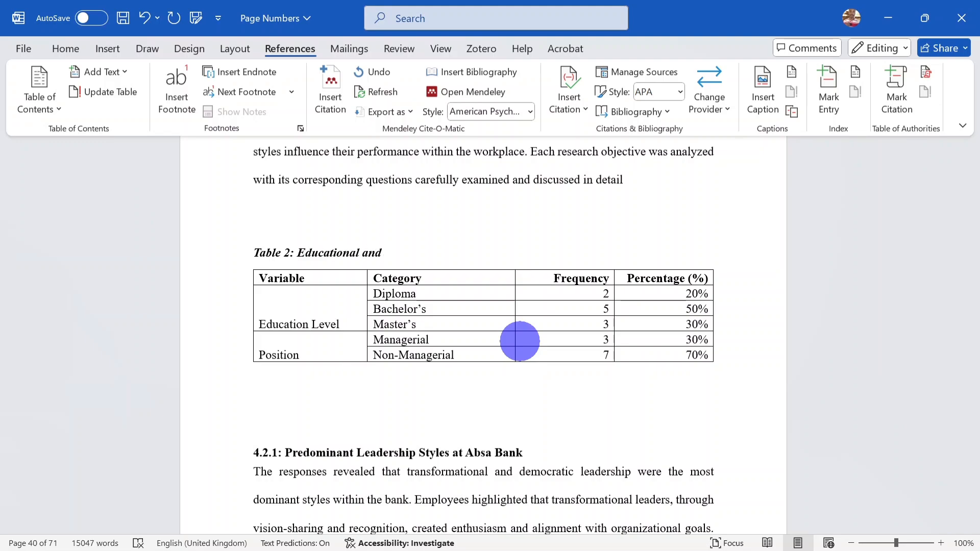
pyautogui.write(' Position')
pyautogui.scroll(-6, 520, 341)
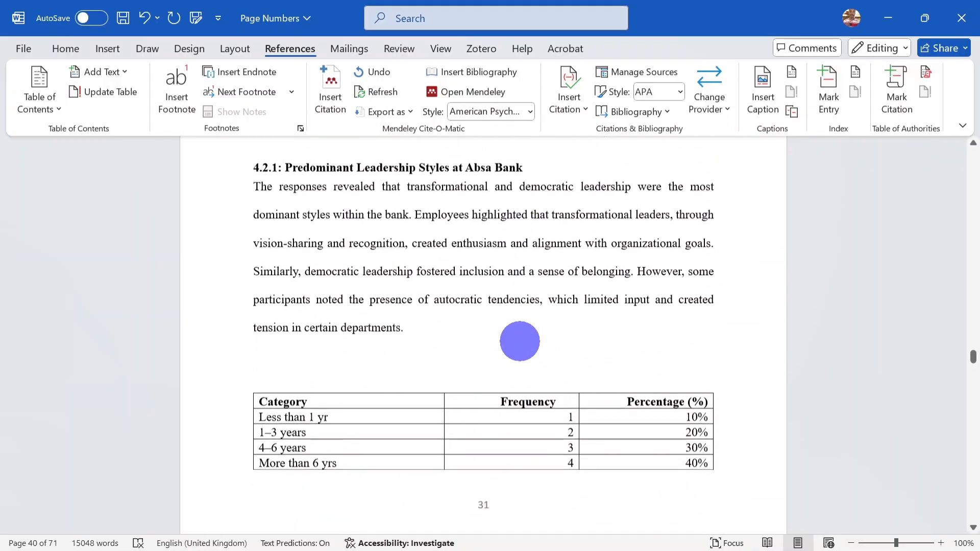
# - Insert a caption with the Table label above the table below section 4.2.1, reading "Table 3: Years of Experiences"
pyautogui.click(295, 317)
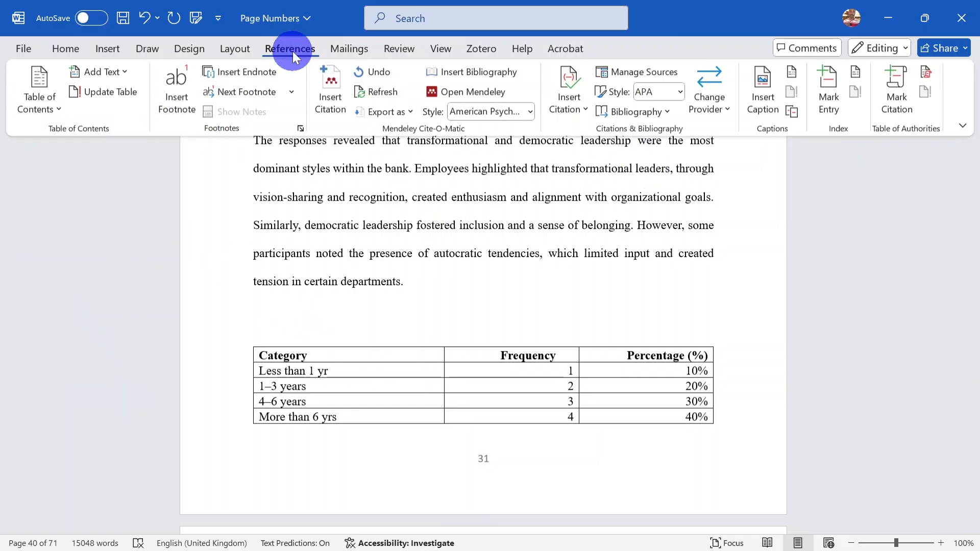
pyautogui.click(760, 88)
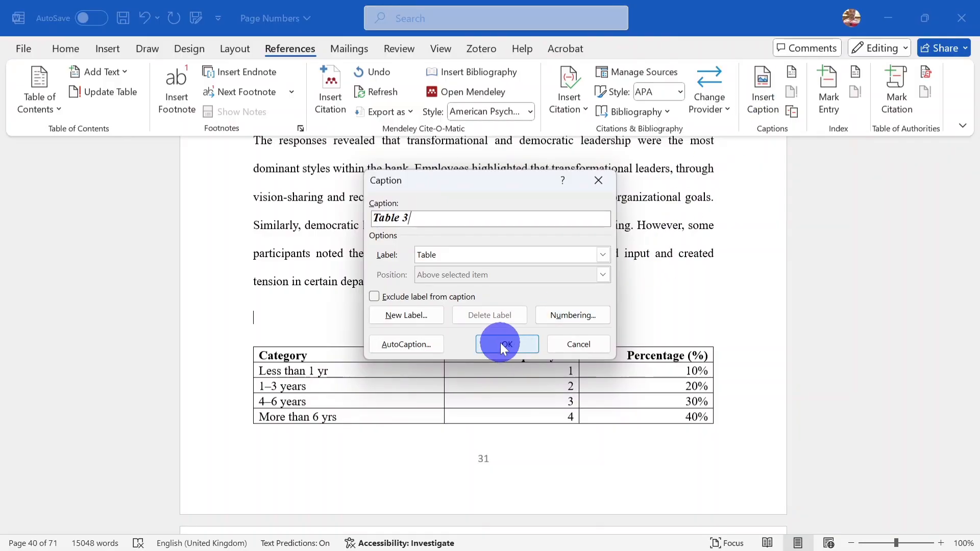
pyautogui.click(502, 345)
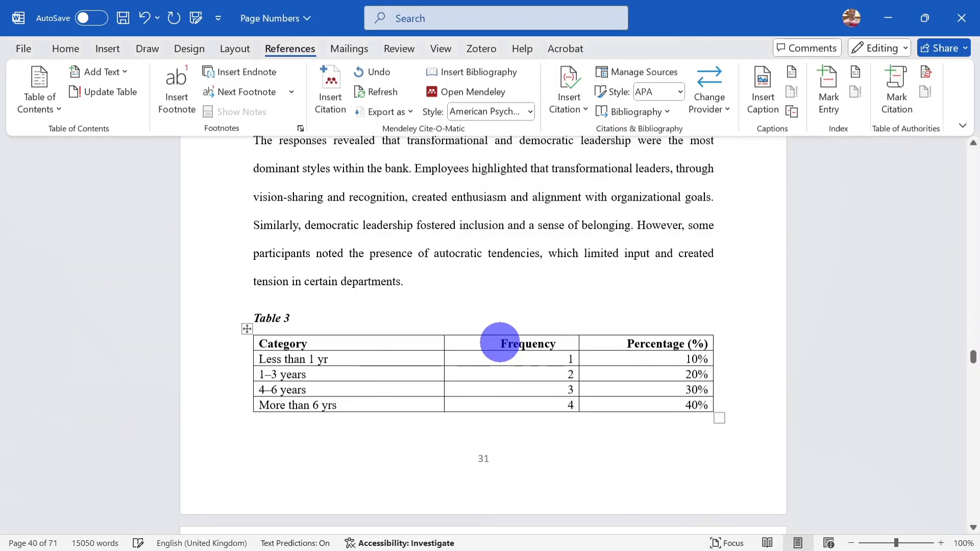
pyautogui.write(':')
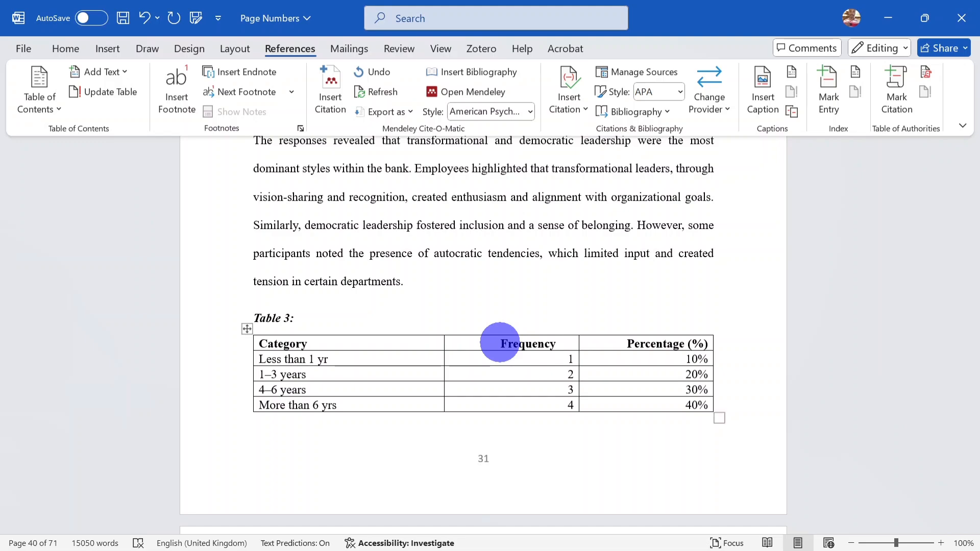
pyautogui.write(' Years of Experi')
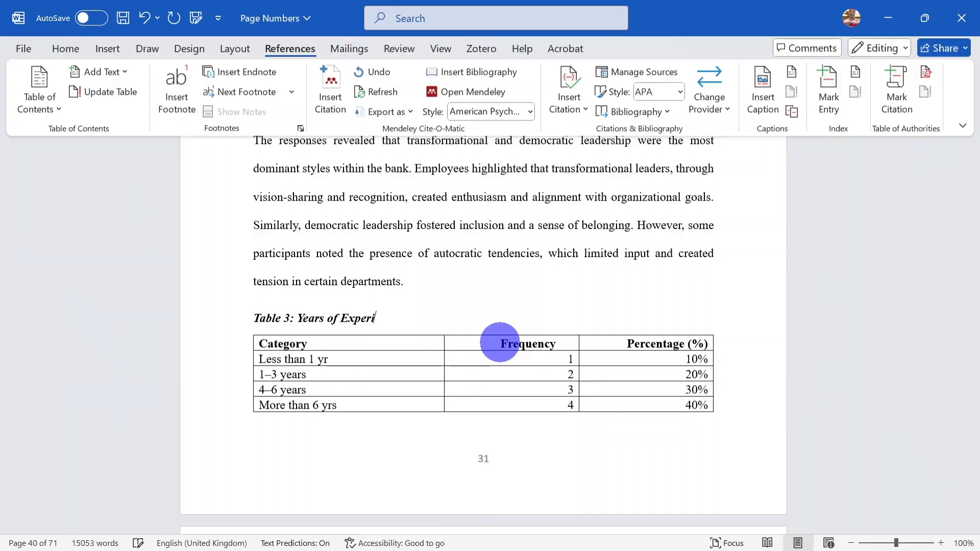
pyautogui.write('ences')
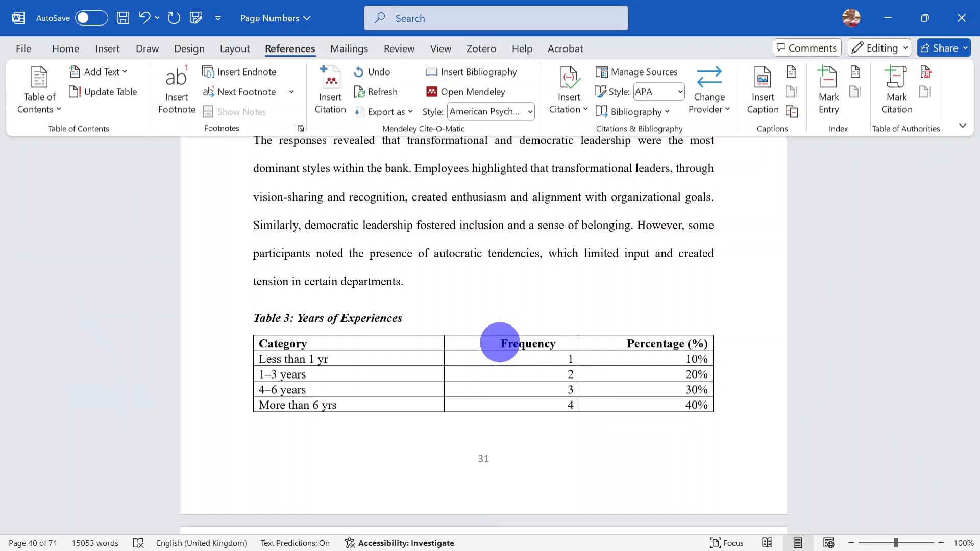
# - Jump to the List of Tables page through the document's heading outline, and close the outline
pyautogui.moveTo(641, 550)
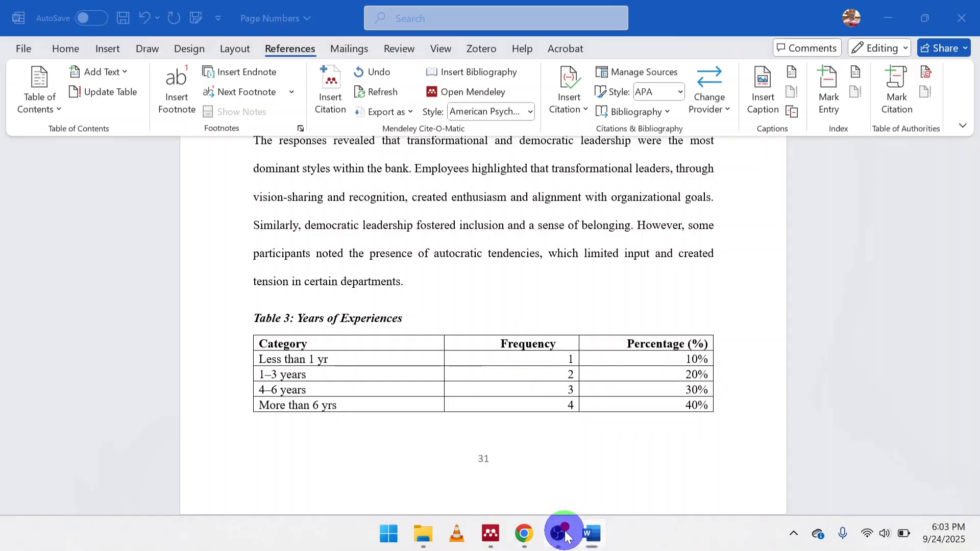
pyautogui.scroll(3, 967, 434)
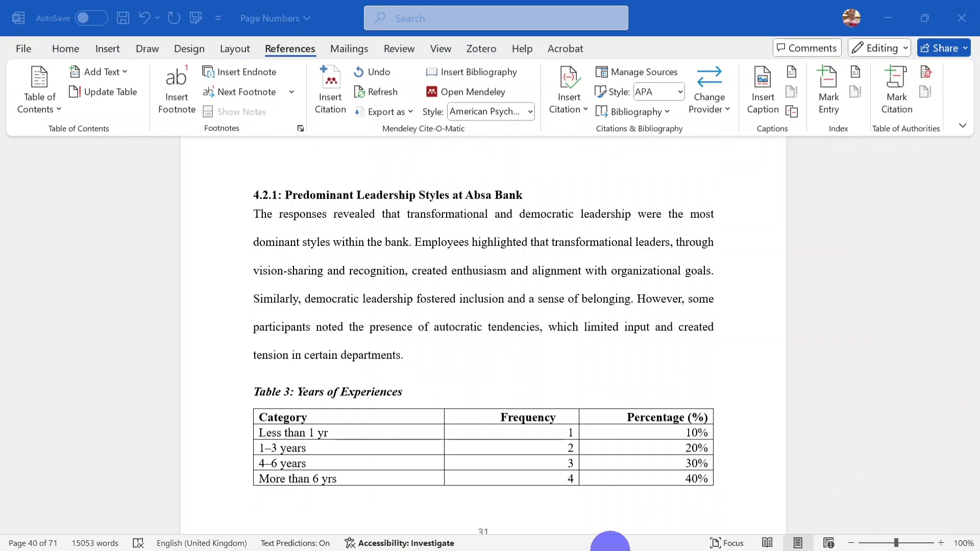
pyautogui.moveTo(567, 542)
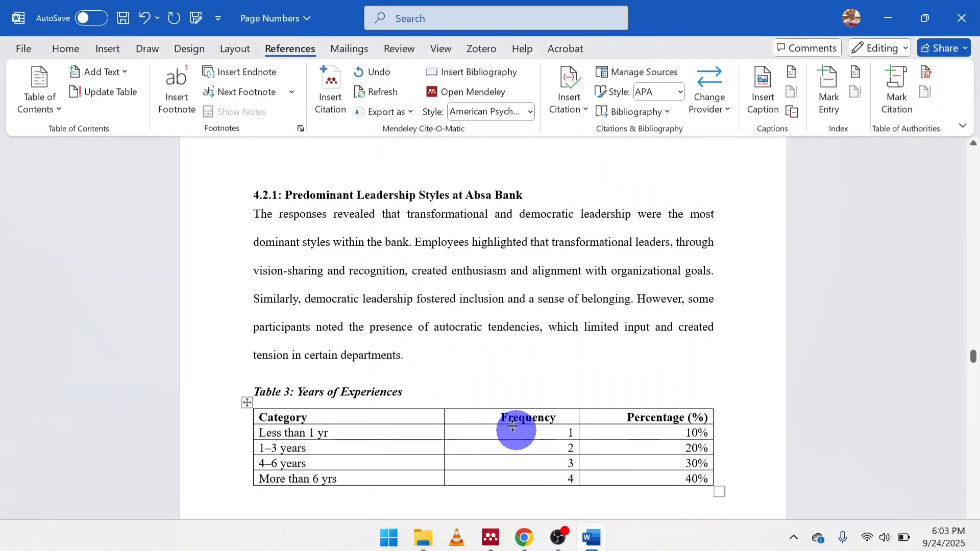
pyautogui.scroll(12, 486, 399)
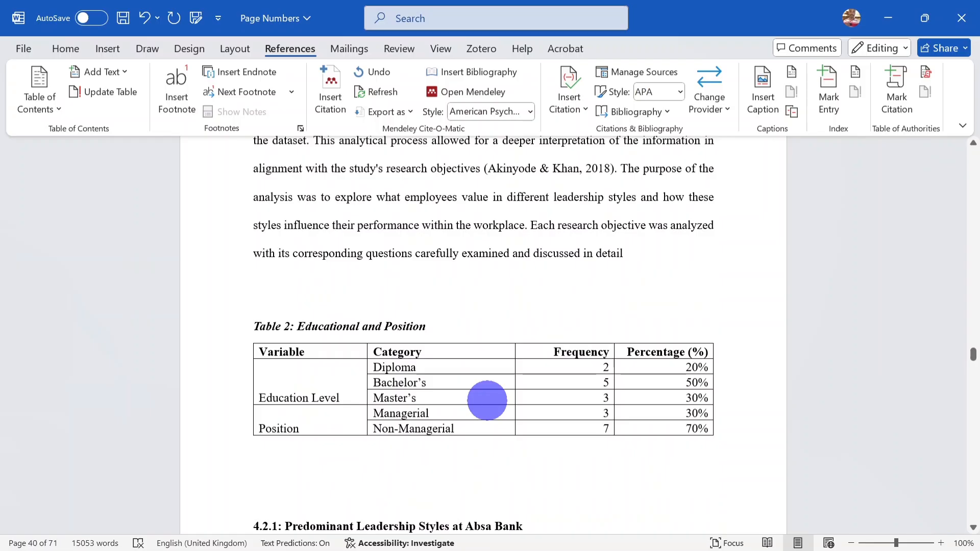
pyautogui.hotkey('ctrl', 'f')
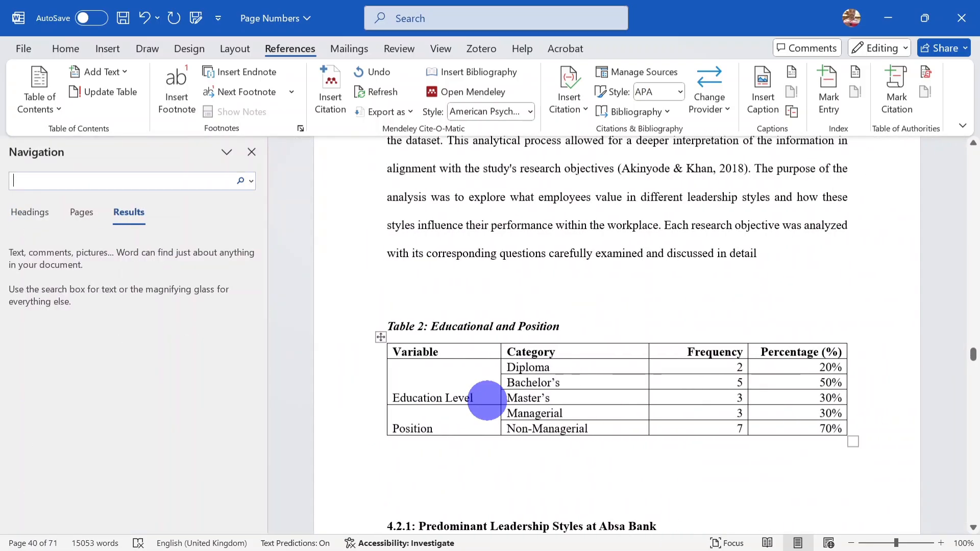
pyautogui.click(34, 218)
pyautogui.scroll(10, 81, 317)
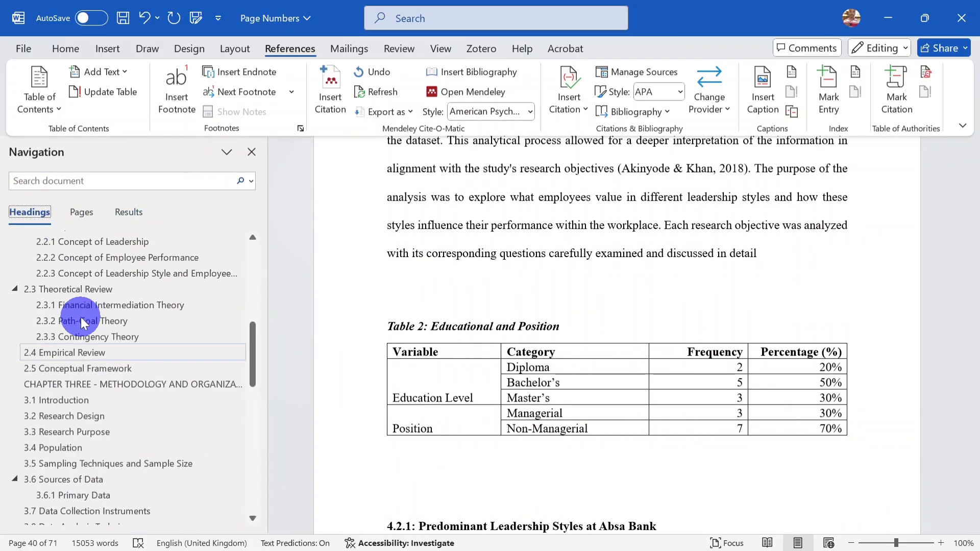
pyautogui.click(84, 301)
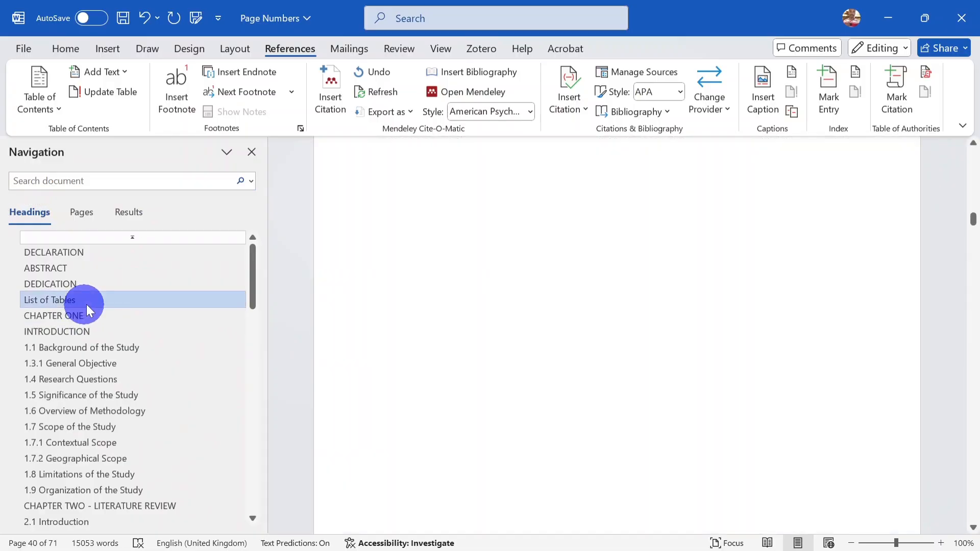
pyautogui.click(252, 152)
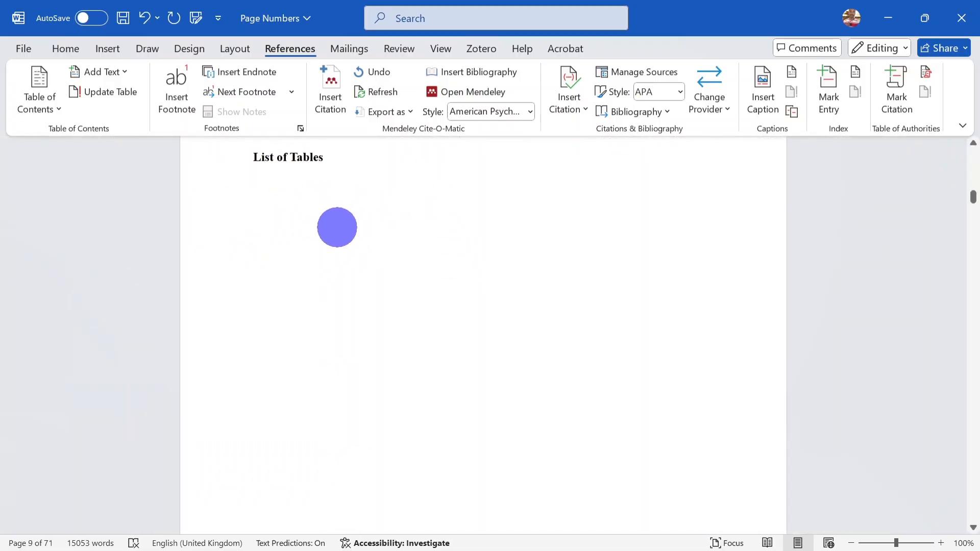
# - Highlight the "List of Tables" heading in yellow
pyautogui.scroll(3, 337, 227)
pyautogui.moveTo(322, 305); pyautogui.dragTo(247, 299)
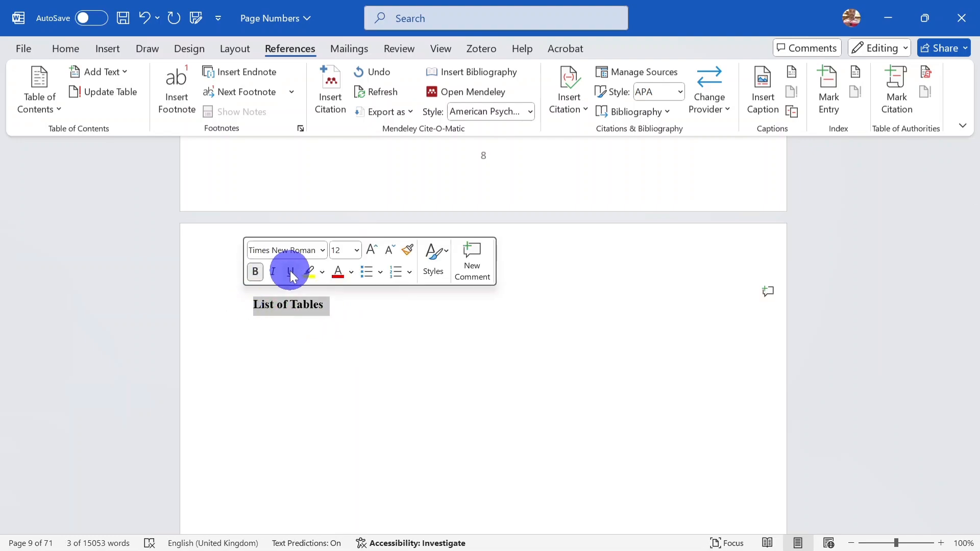
pyautogui.click(308, 271)
# - Set up a table of figures below the List of Tables heading, with the From template format and the Table caption label
pyautogui.click(255, 324)
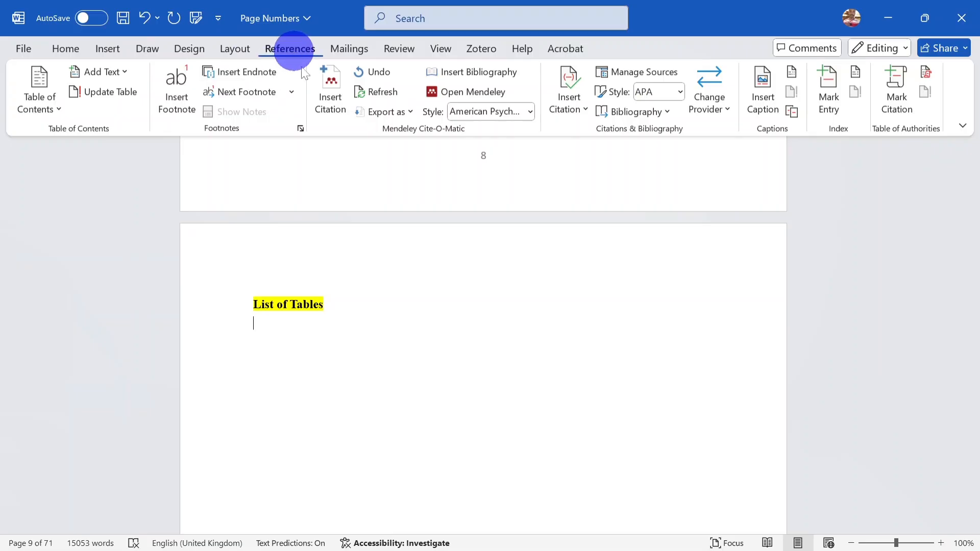
pyautogui.click(791, 75)
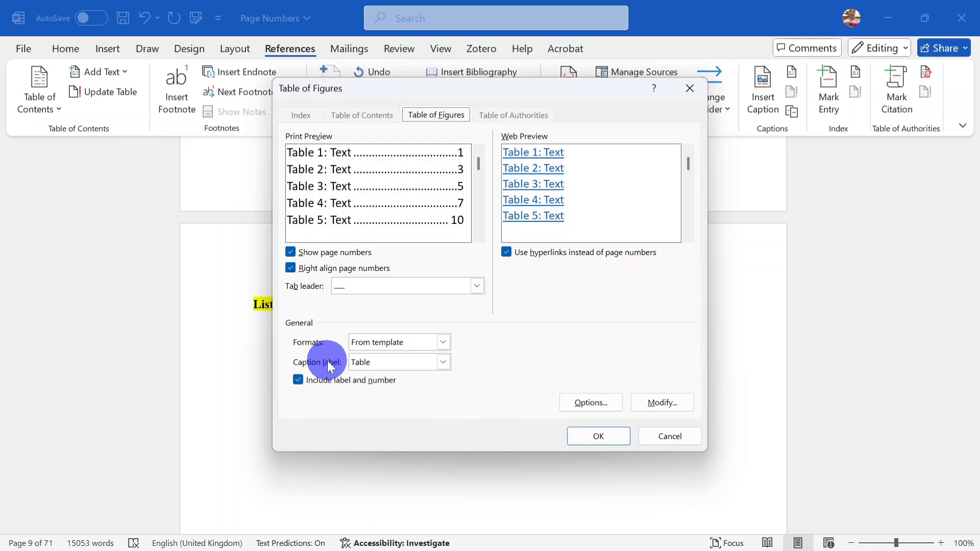
pyautogui.click(448, 341)
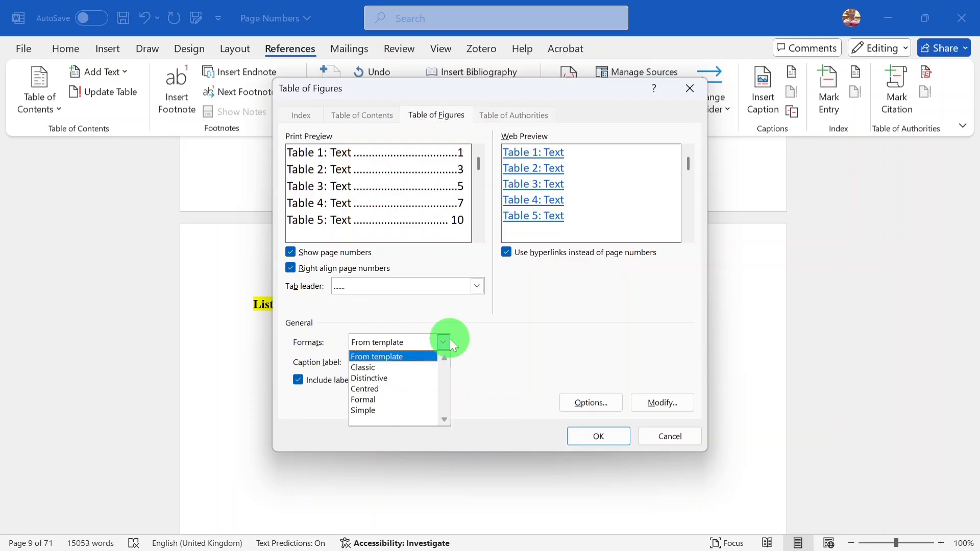
pyautogui.click(449, 339)
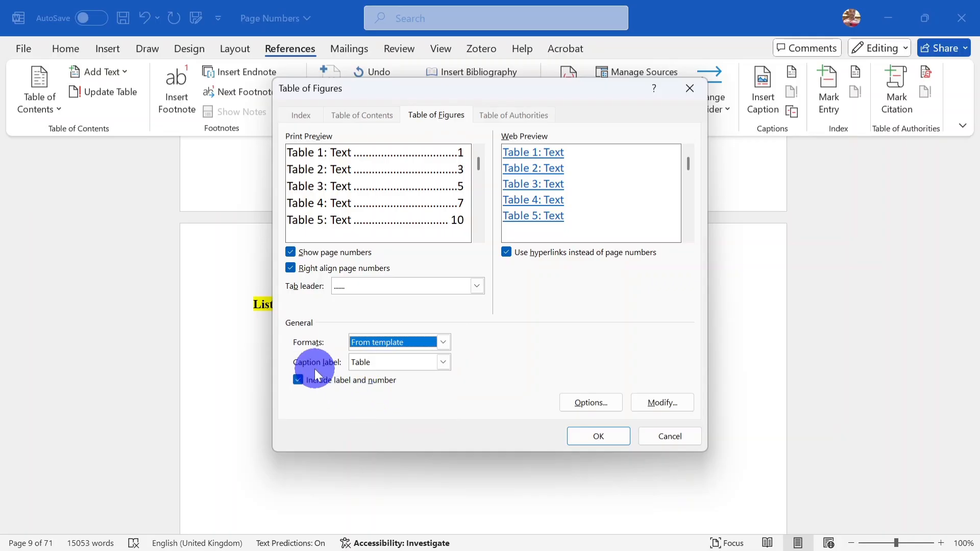
pyautogui.click(442, 362)
pyautogui.click(441, 363)
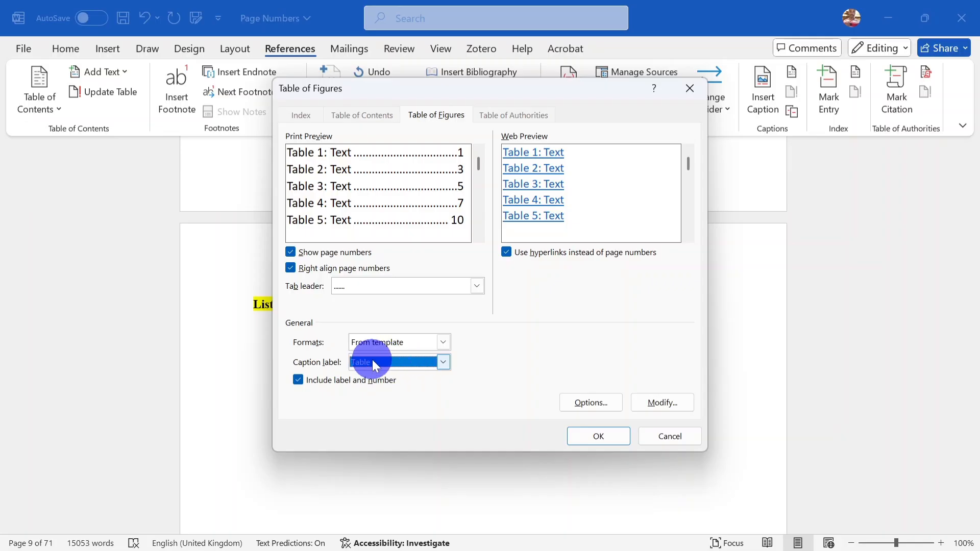
pyautogui.click(442, 362)
pyautogui.click(410, 385)
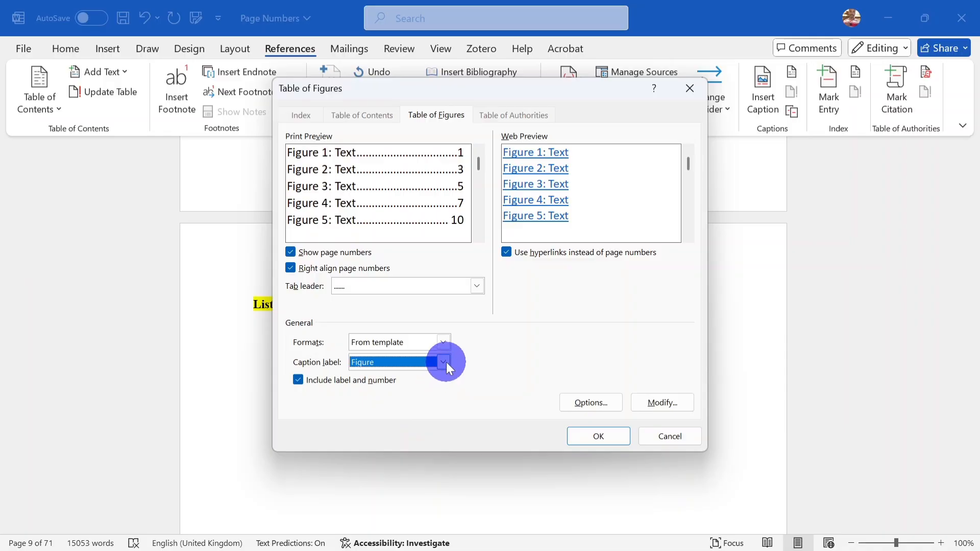
pyautogui.click(446, 363)
pyautogui.click(410, 406)
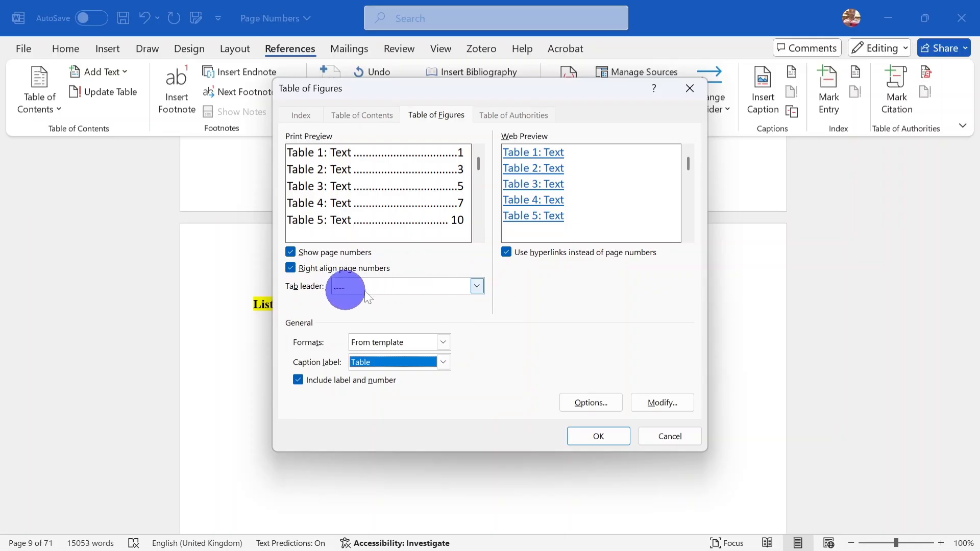
# - Try the solid line, dashed and (none) tab leaders for the table of figures
pyautogui.click(477, 285)
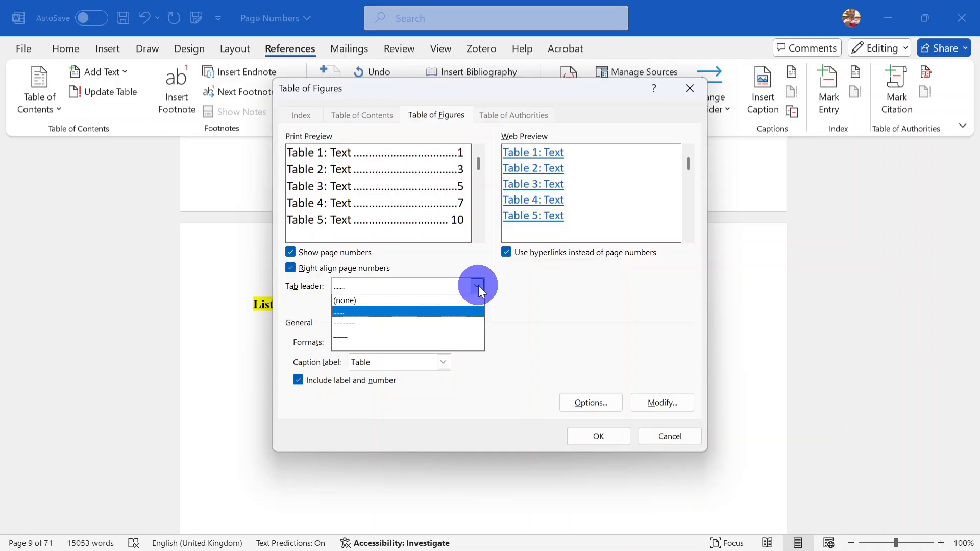
pyautogui.click(411, 334)
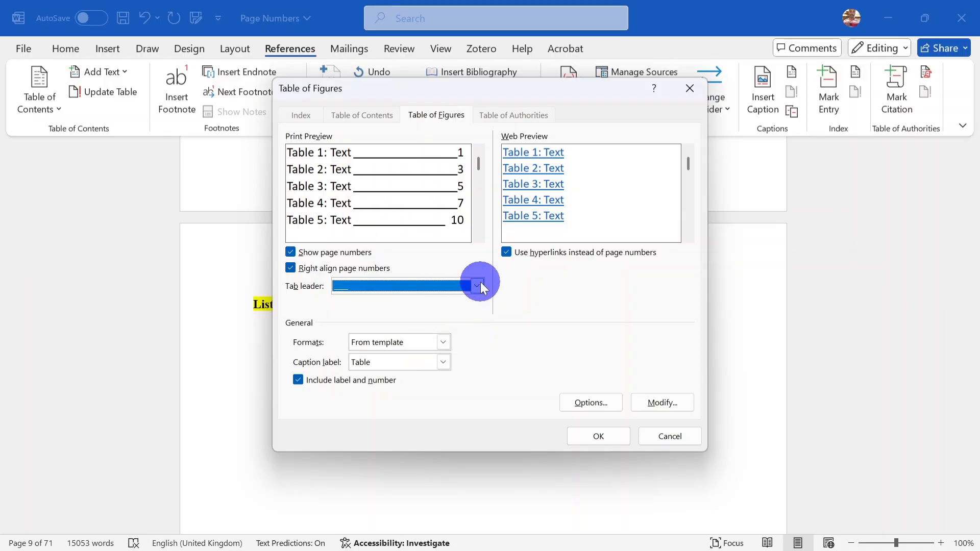
pyautogui.click(479, 286)
pyautogui.click(406, 322)
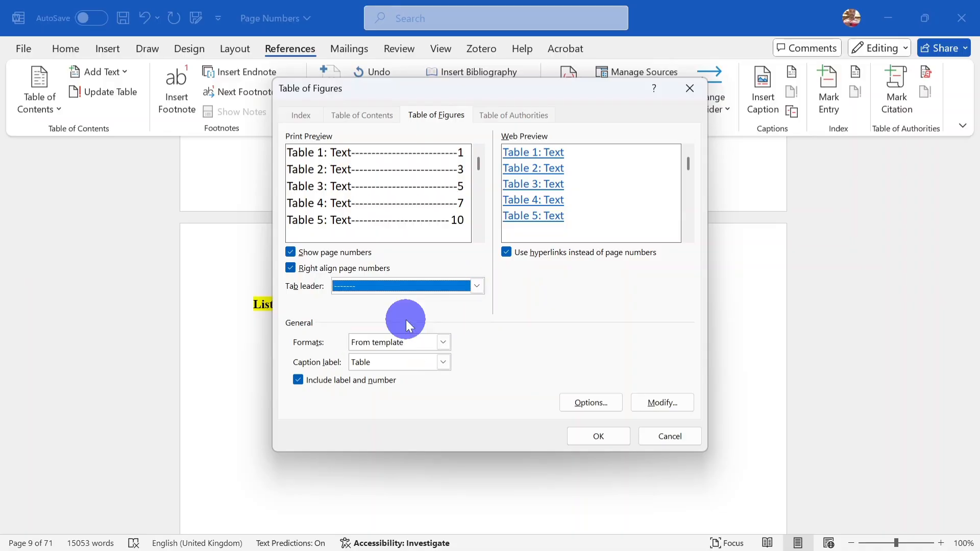
pyautogui.click(480, 286)
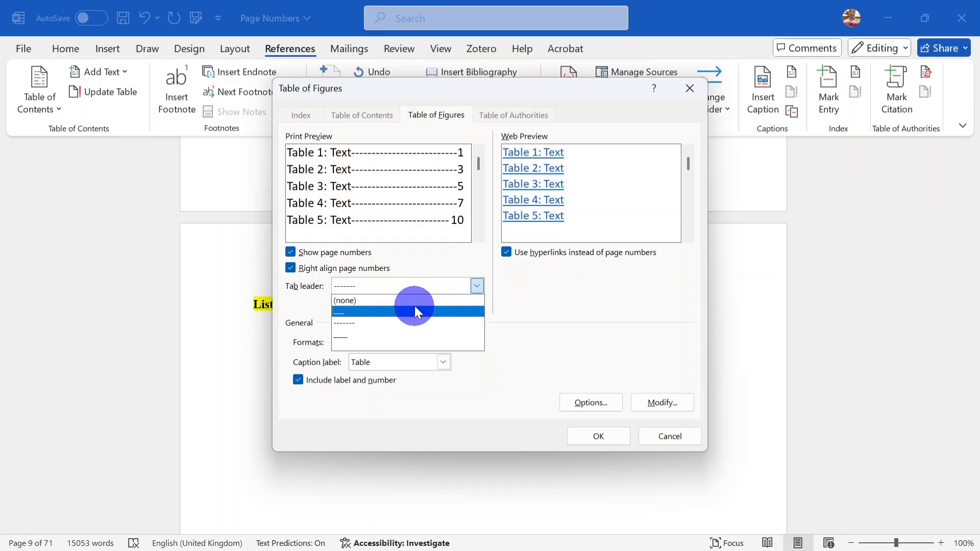
pyautogui.click(415, 303)
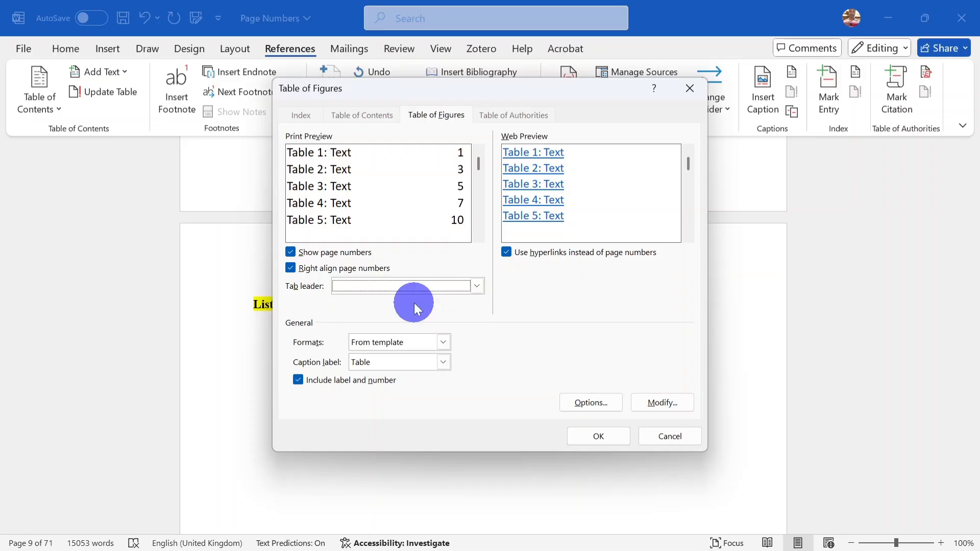
# - Set the tab leader to dots and insert the list of tables
pyautogui.click(475, 286)
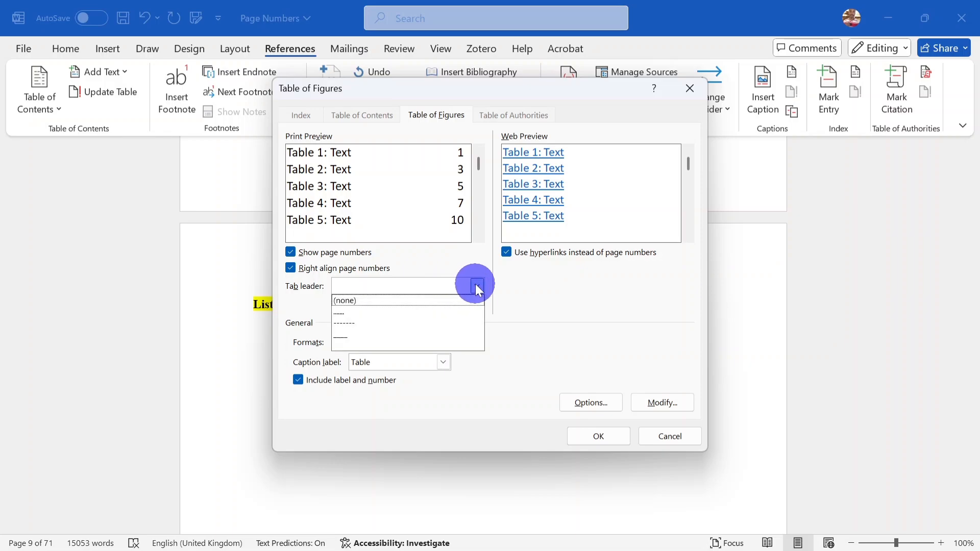
pyautogui.click(414, 313)
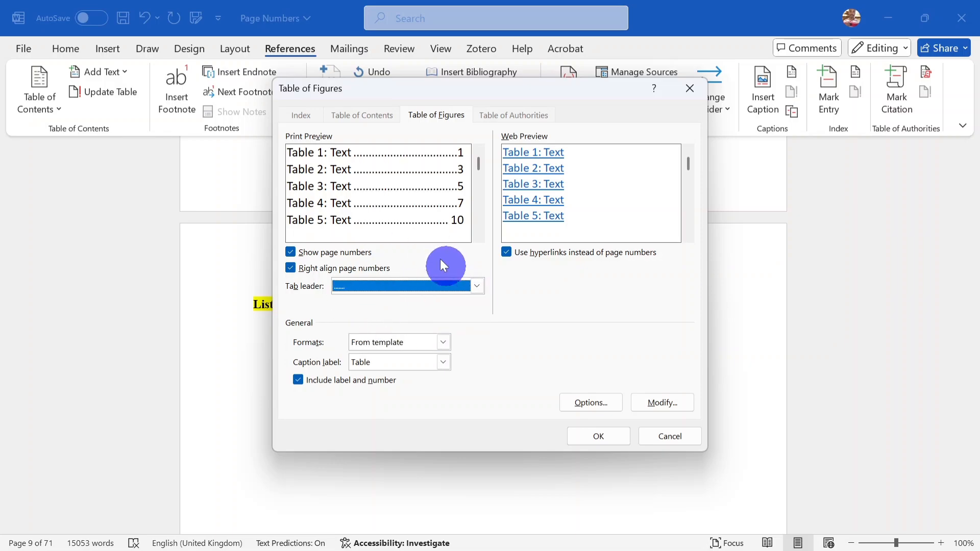
pyautogui.click(603, 440)
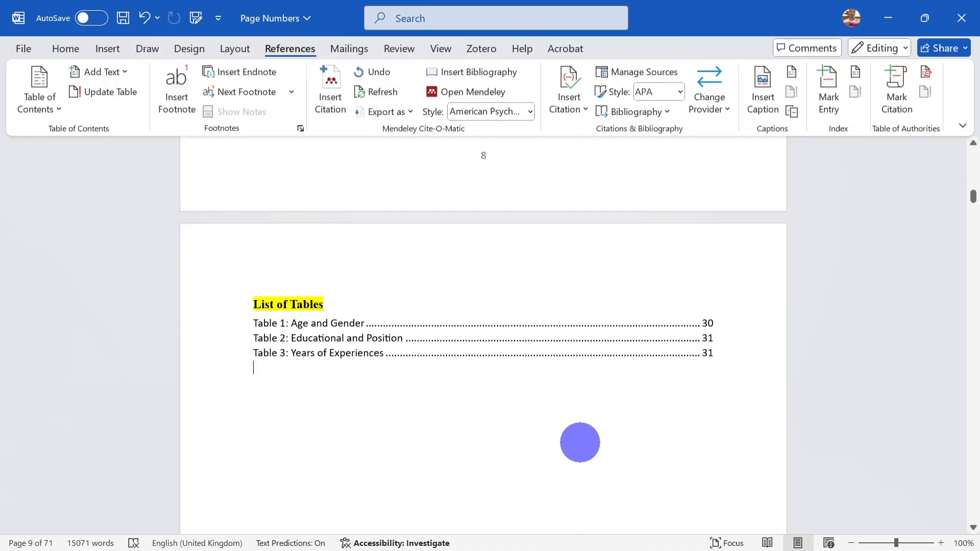
# - Update the generated list of tables, refreshing the page numbers only
pyautogui.click(288, 323)
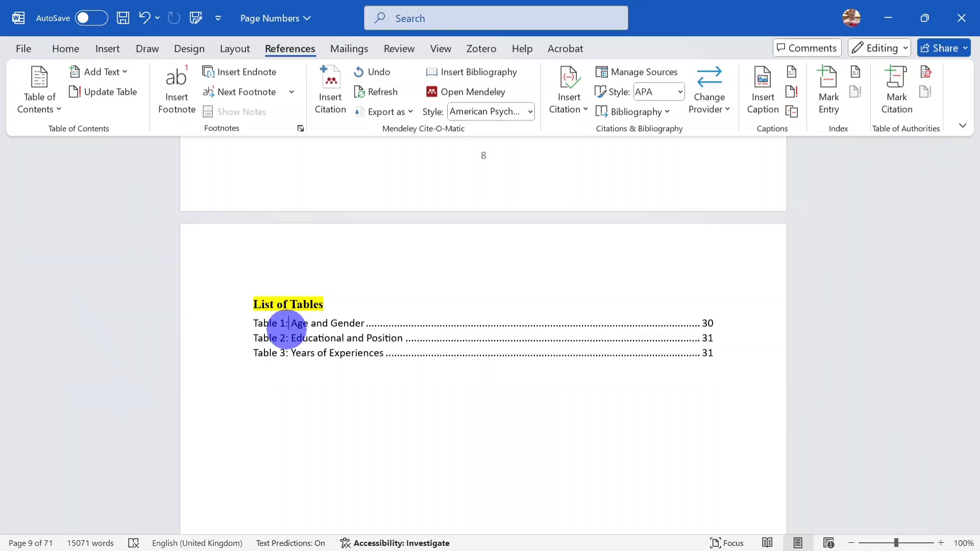
pyautogui.click(309, 335)
pyautogui.rightClick(319, 337)
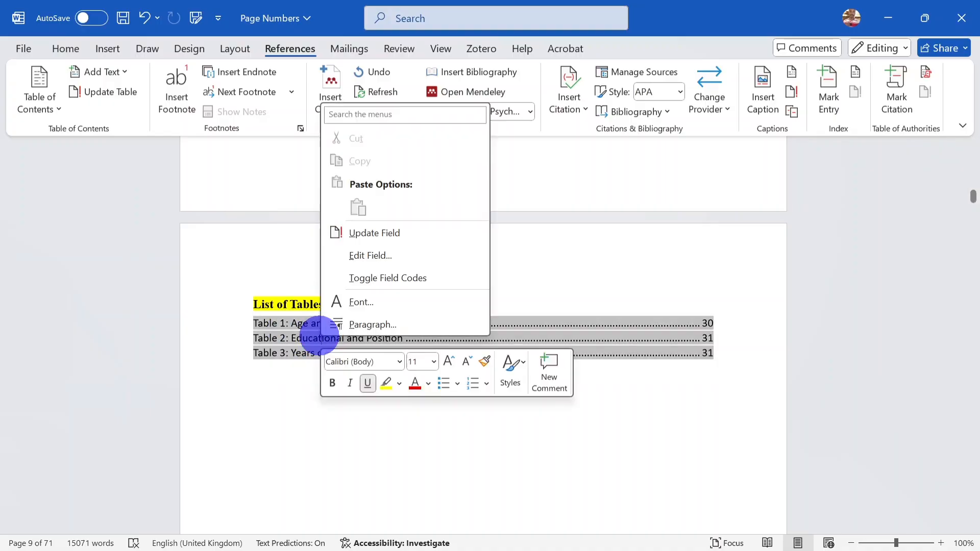
pyautogui.click(383, 234)
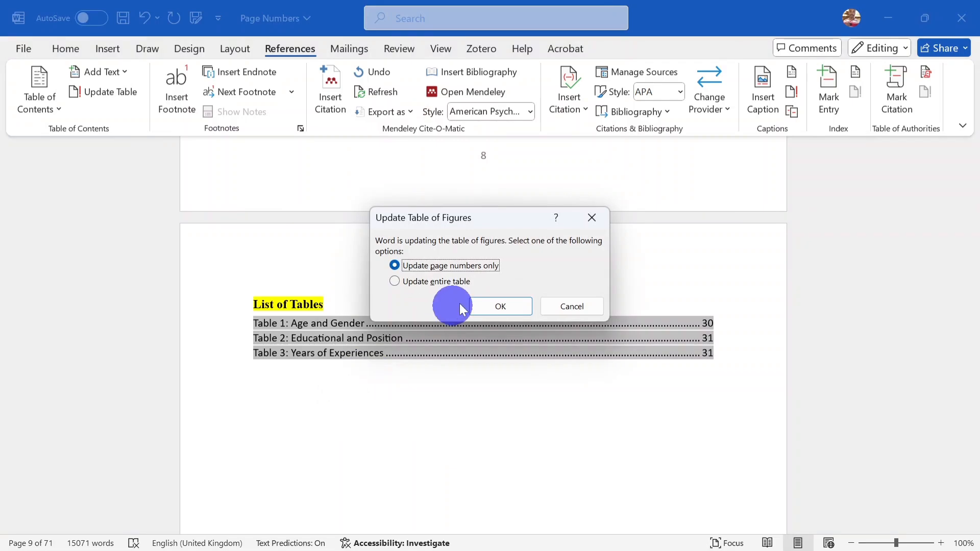
pyautogui.click(499, 306)
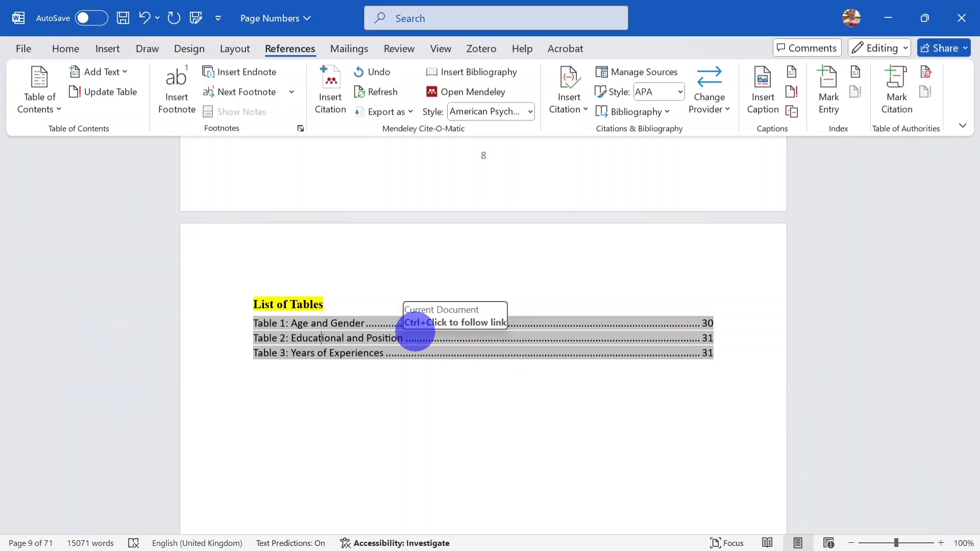
pyautogui.keyDown('ctrl'); pyautogui.click(416, 332); pyautogui.keyUp('ctrl')
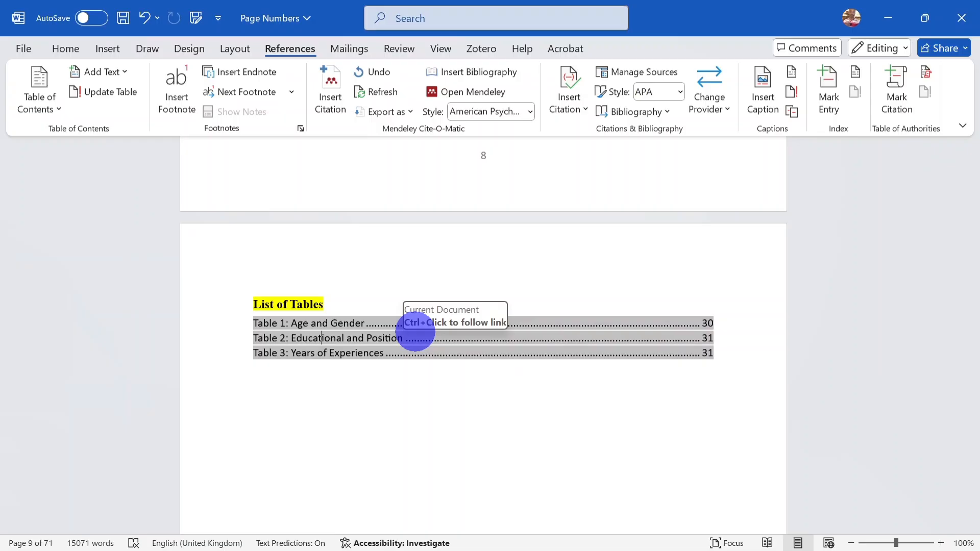